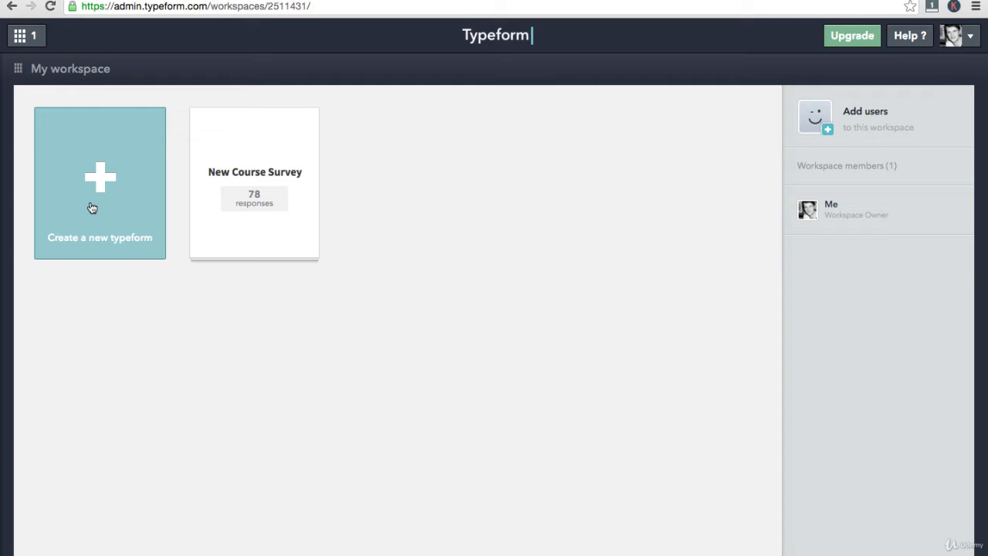
# - Create a new typeform from scratch named "New Course Survey 2" in English and start building it
pyautogui.moveTo(291, 213)
pyautogui.click(99, 182)
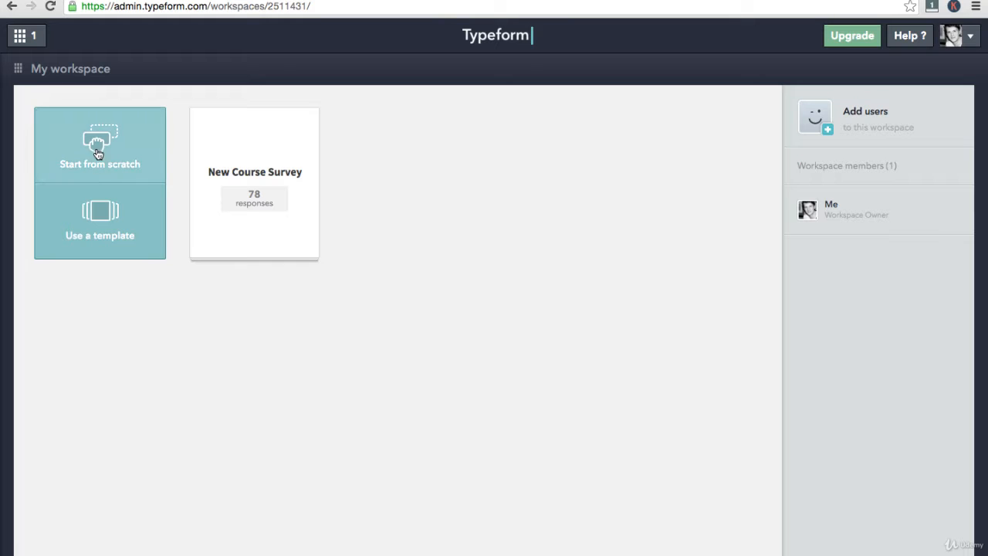
pyautogui.click(97, 148)
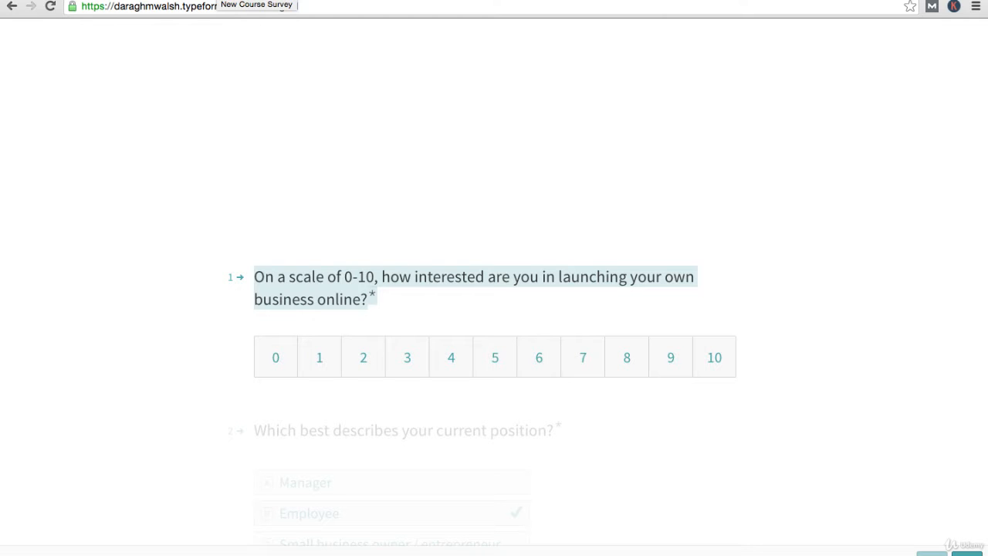
pyautogui.press('super+t')
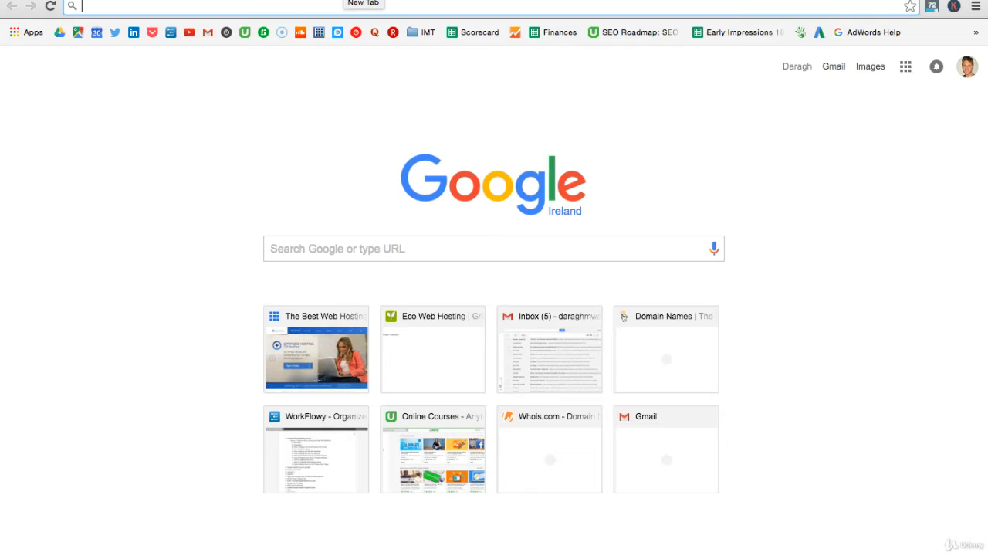
pyautogui.press('super+w')
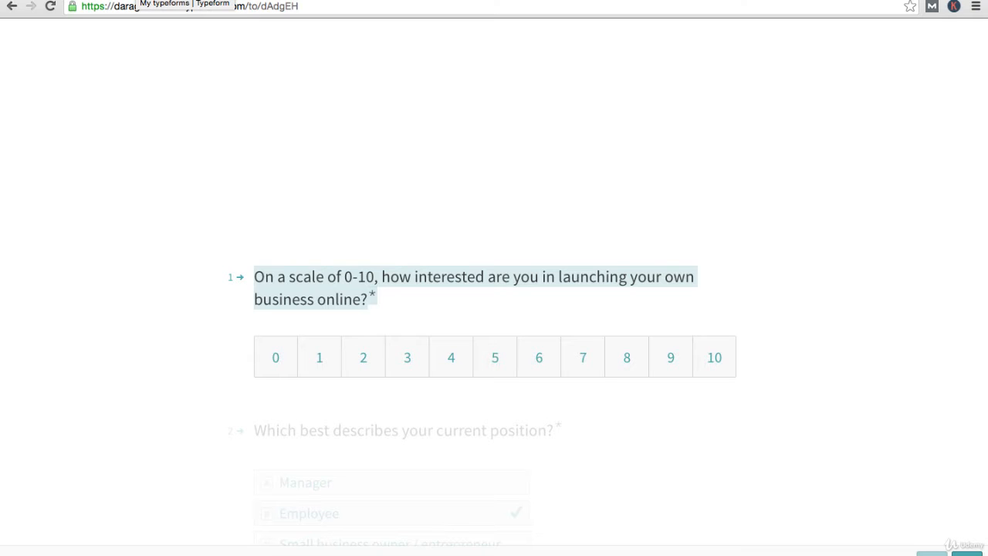
pyautogui.click(136, 1)
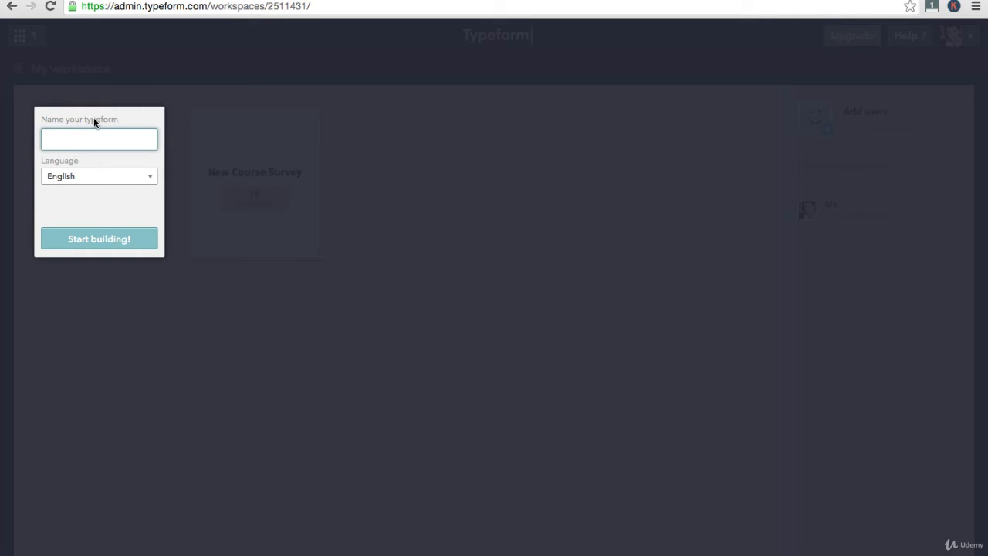
pyautogui.write('New')
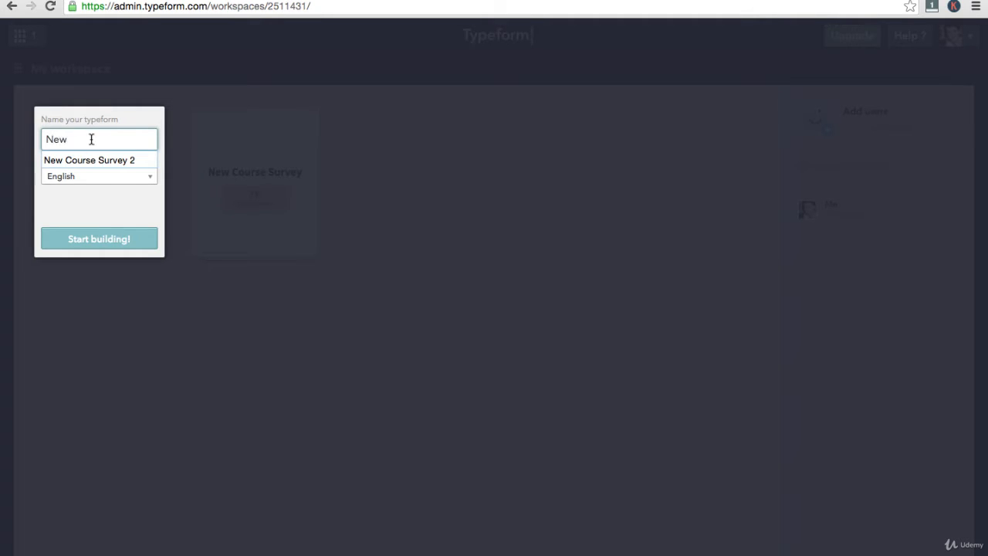
pyautogui.click(86, 160)
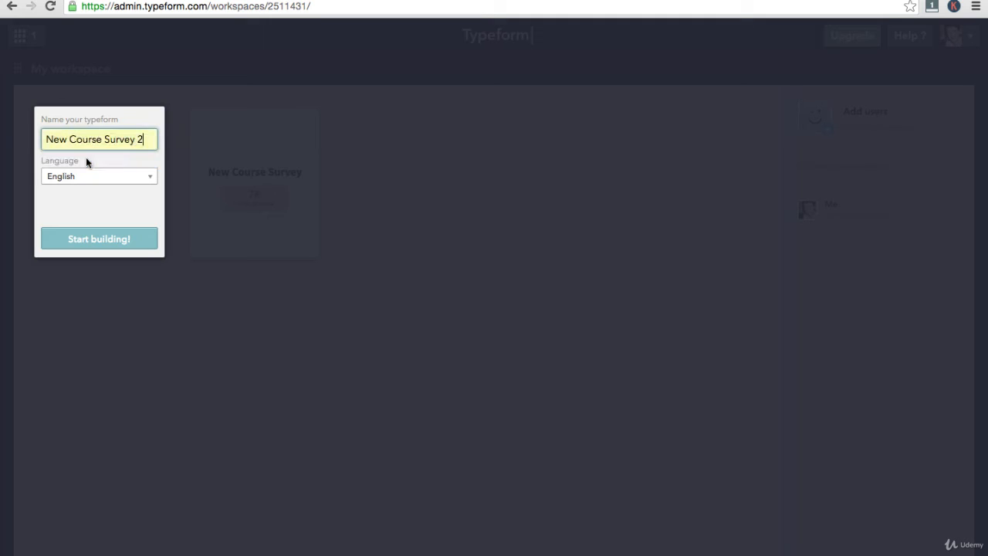
pyautogui.click(89, 235)
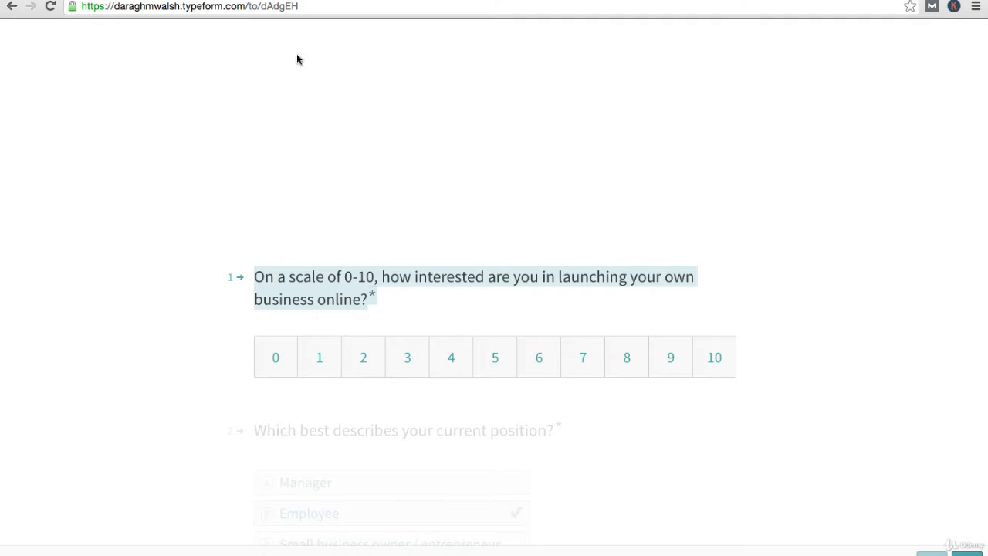
# - Review the questions of the existing New Course Survey from the interest scale through the bonus email question, and compare them with the builder's question types
pyautogui.scroll(-8, 367, 203)
pyautogui.scroll(-10, 369, 207)
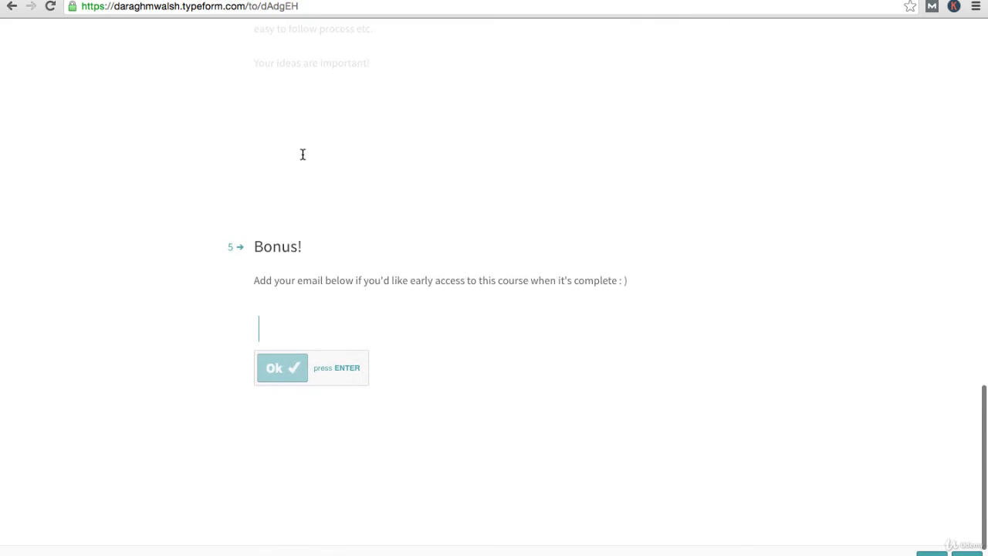
pyautogui.scroll(10, 333, 184)
pyautogui.scroll(10, 333, 183)
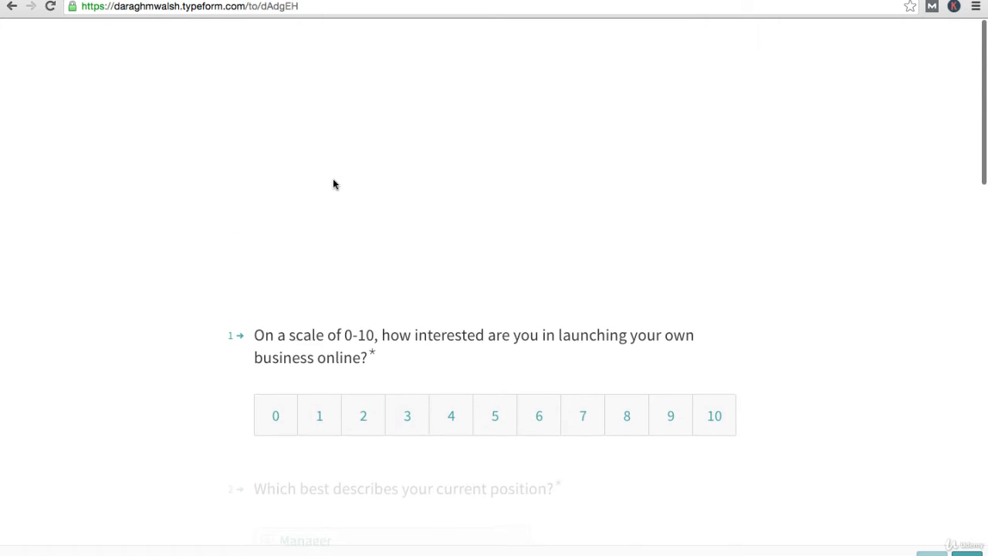
pyautogui.click(138, 2)
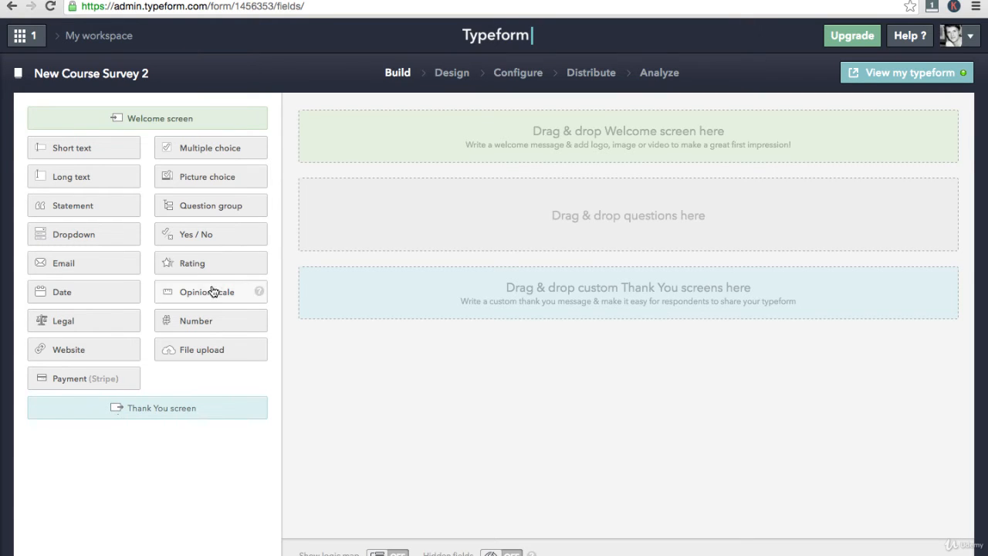
pyautogui.click(224, 1)
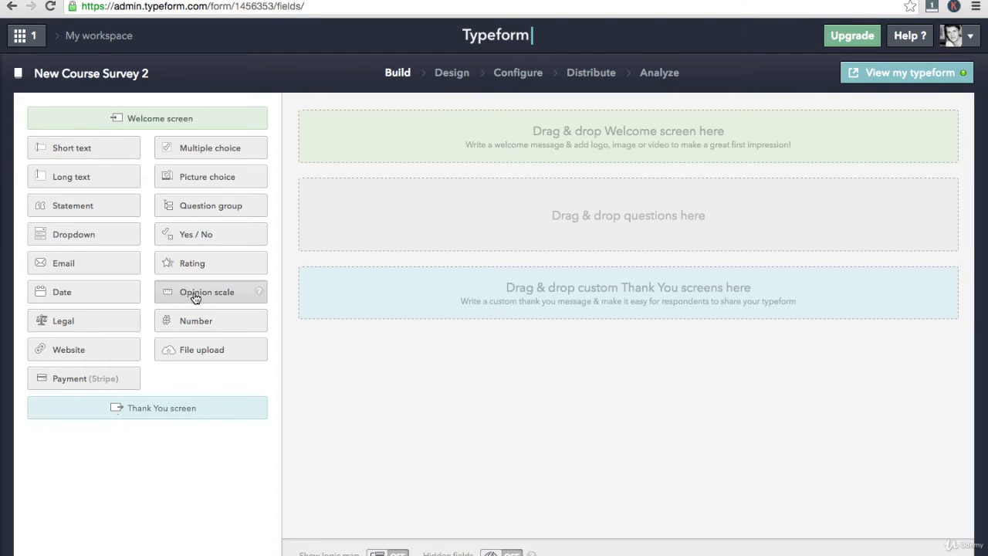
# - Add a required opinion scale question reading "On a scale of 0-10, how interested are you in launching your own business online?"
pyautogui.moveTo(195, 298); pyautogui.dragTo(368, 234)
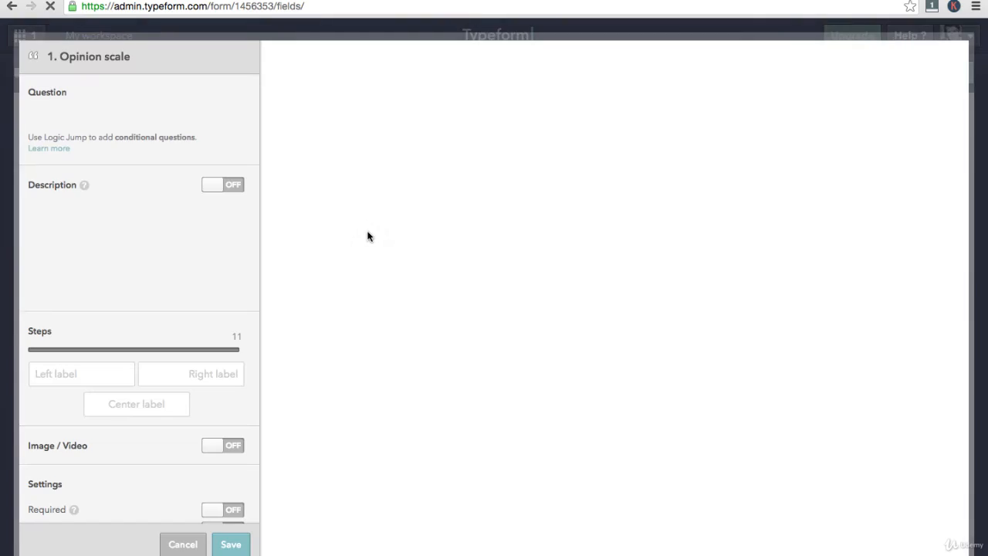
pyautogui.click(120, 131)
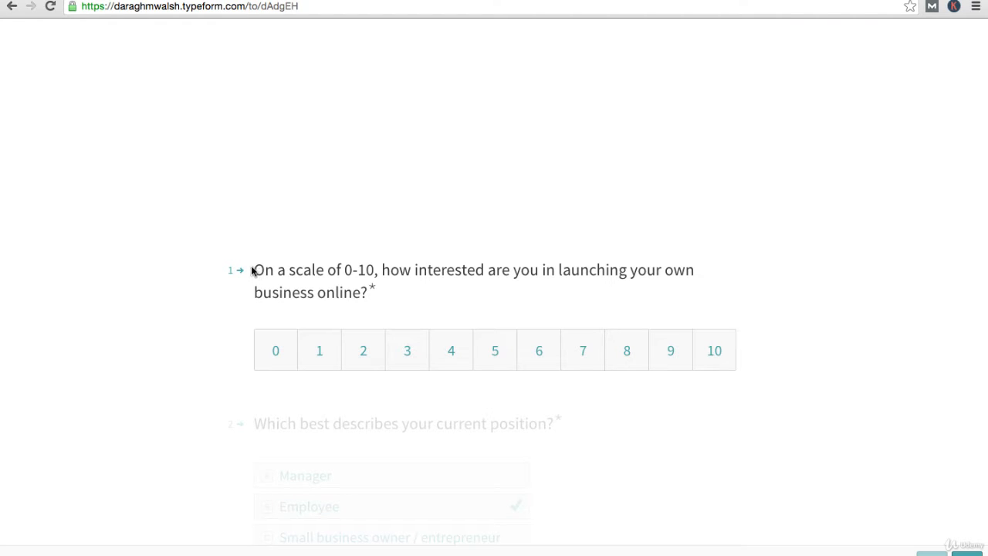
pyautogui.moveTo(254, 269); pyautogui.dragTo(366, 296)
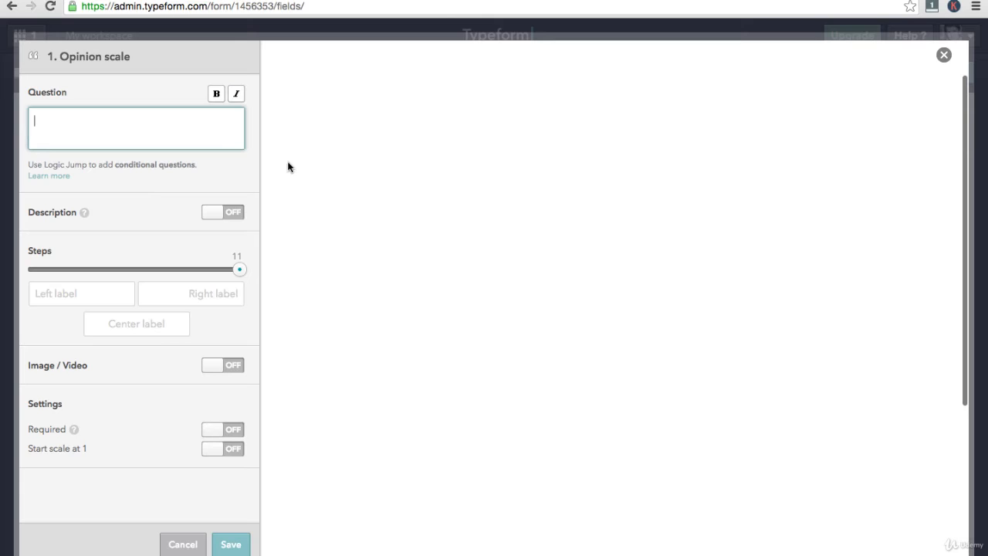
pyautogui.write('On a scale of 0-10, how interested are you in launching your own business online?')
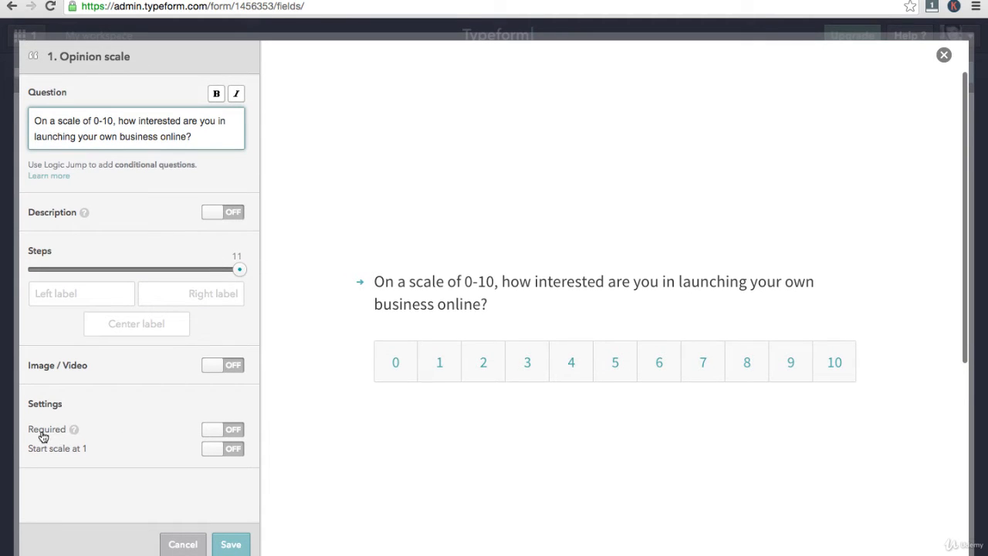
pyautogui.click(234, 437)
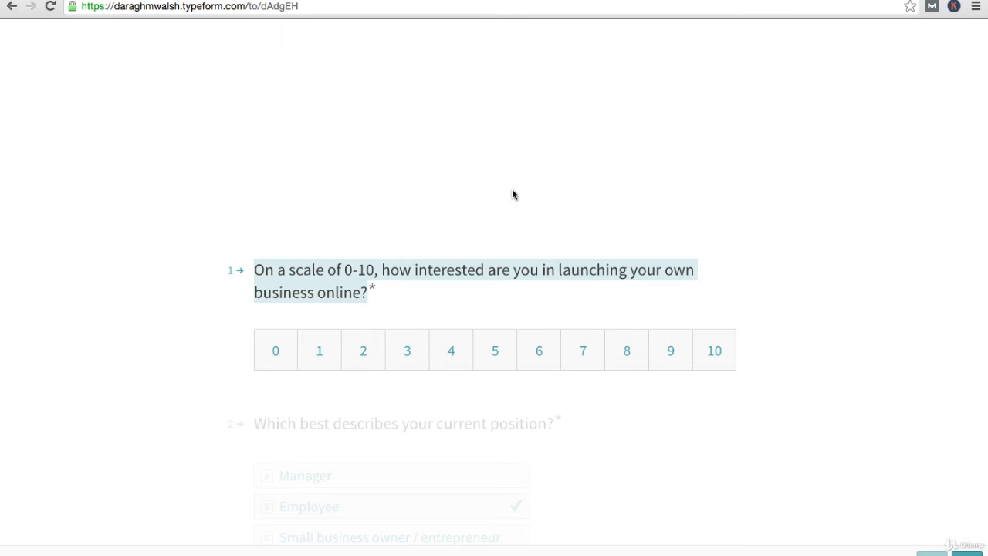
# - Check the existing survey's open-ended and bonus email questions, and save the new opinion scale question
pyautogui.scroll(-3, 517, 200)
pyautogui.scroll(-10, 528, 221)
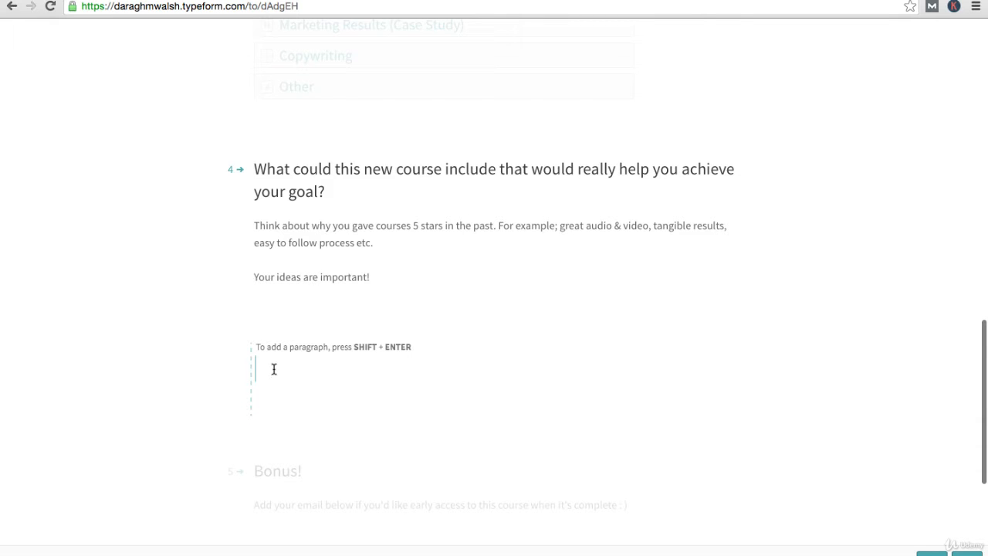
pyautogui.scroll(-2, 359, 310)
pyautogui.scroll(-2, 358, 311)
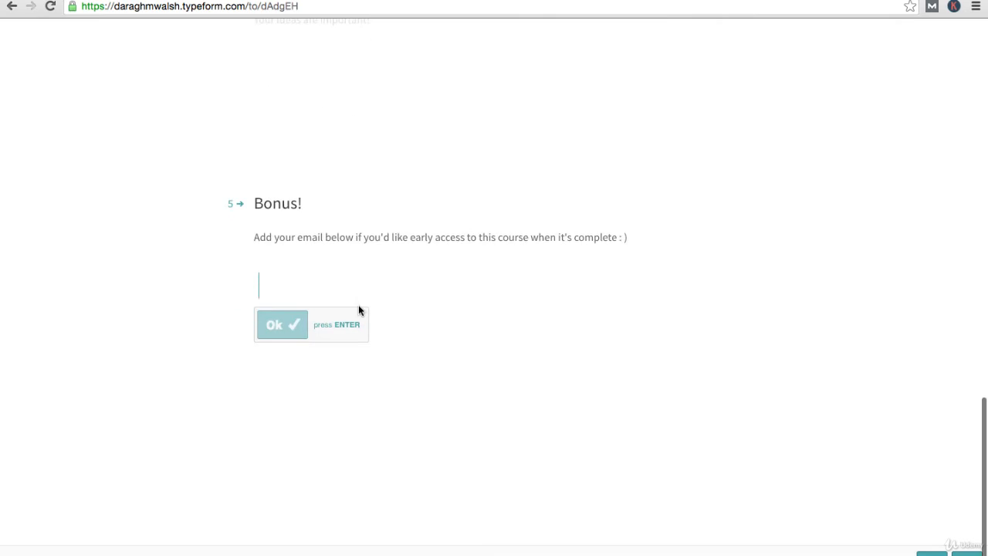
pyautogui.scroll(2, 358, 309)
pyautogui.scroll(-2, 312, 312)
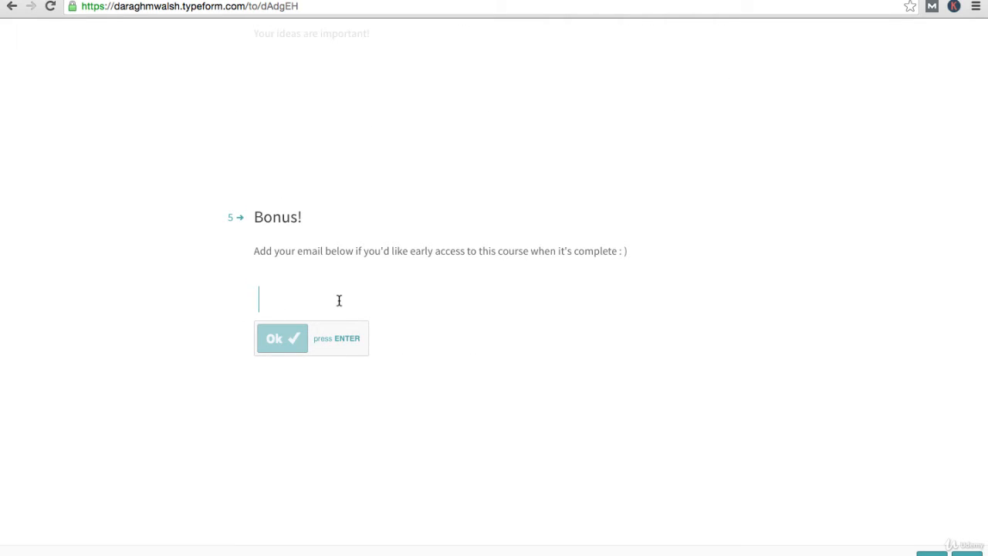
pyautogui.scroll(2, 339, 301)
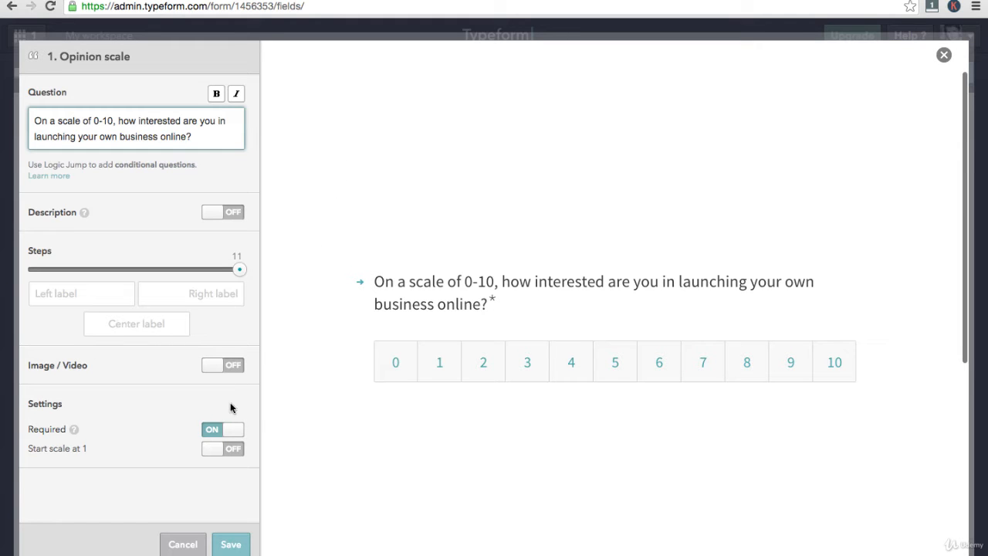
pyautogui.click(231, 543)
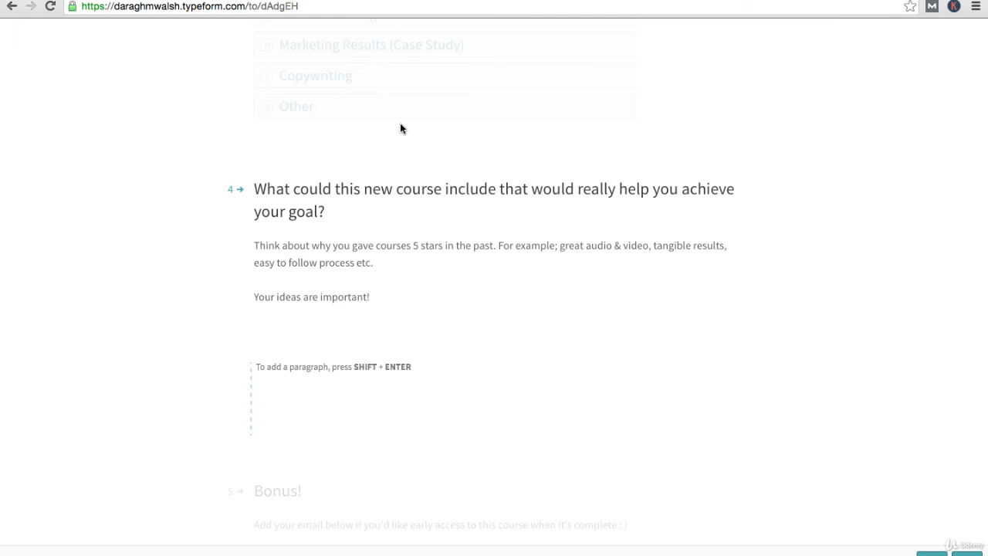
# - Add a multiple choice question with the text "Which best describes your current position?" copied from the existing survey
pyautogui.scroll(15, 399, 129)
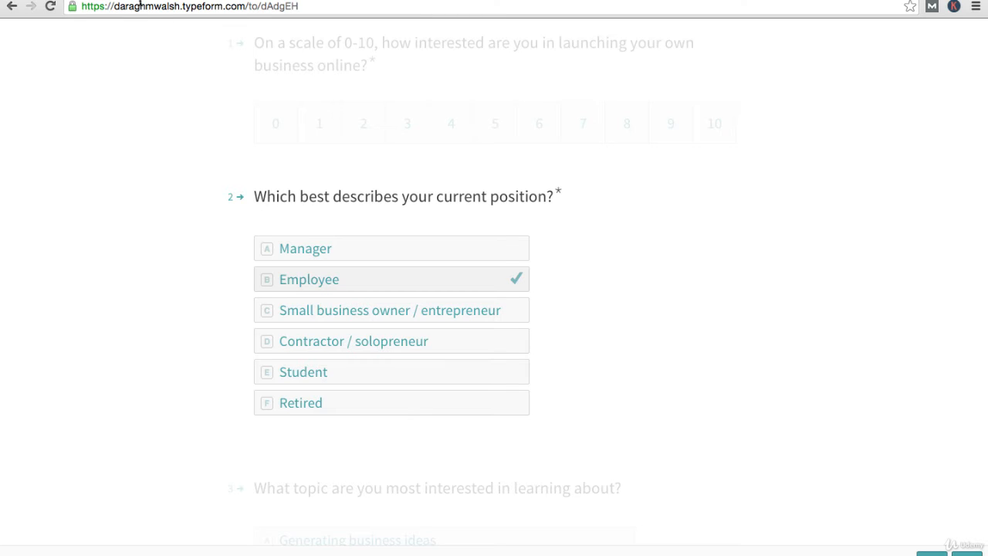
pyautogui.doubleClick(558, 190)
pyautogui.click(522, 216)
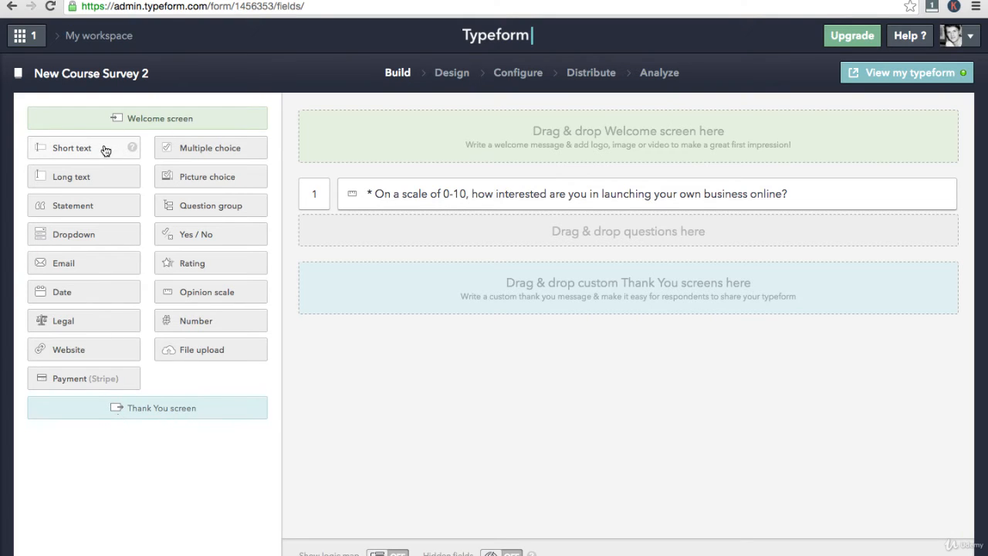
pyautogui.moveTo(176, 149); pyautogui.dragTo(348, 227)
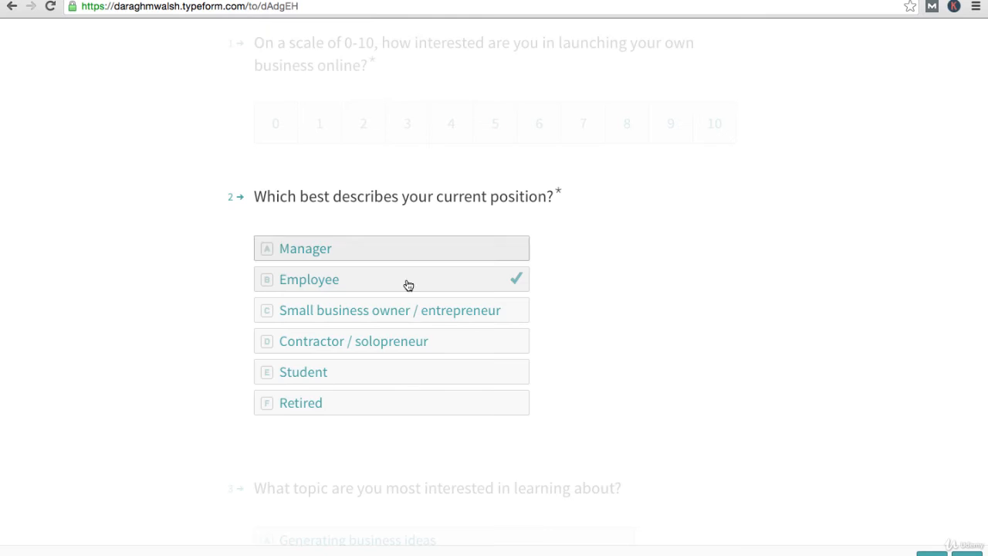
pyautogui.moveTo(257, 199); pyautogui.dragTo(547, 210)
pyautogui.press('c')
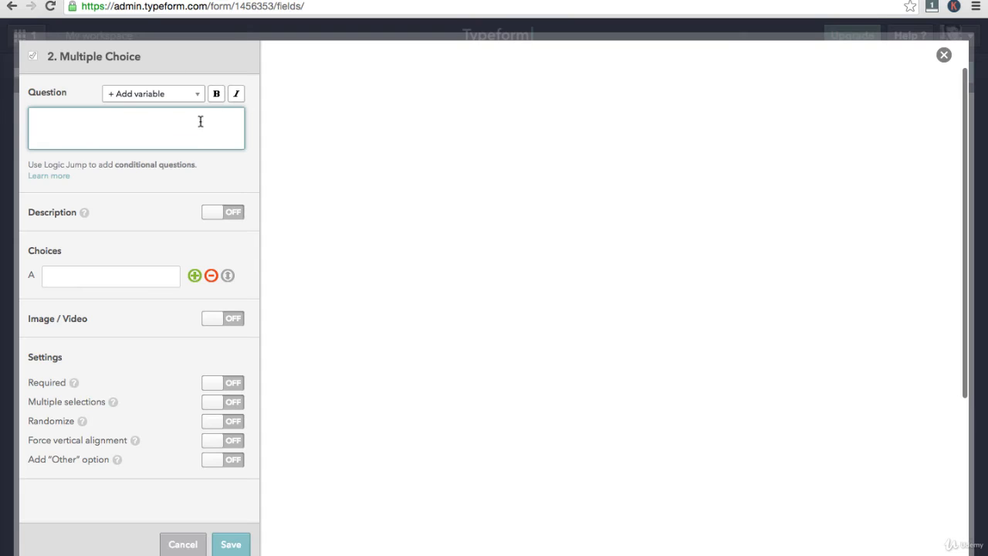
pyautogui.write('Which best describes your current position?')
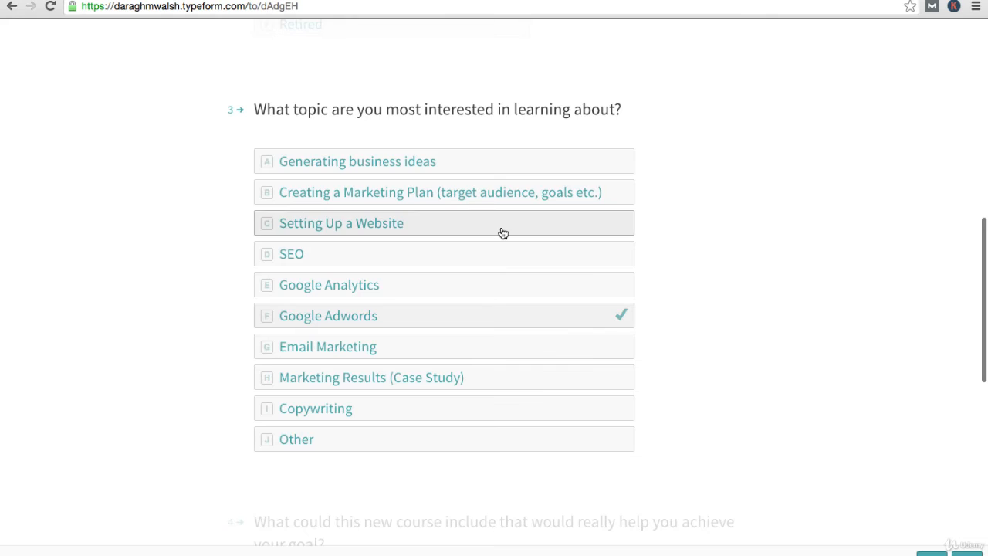
# - Try to select the Manager choice's text under the current position question in the existing survey
pyautogui.scroll(3, 501, 231)
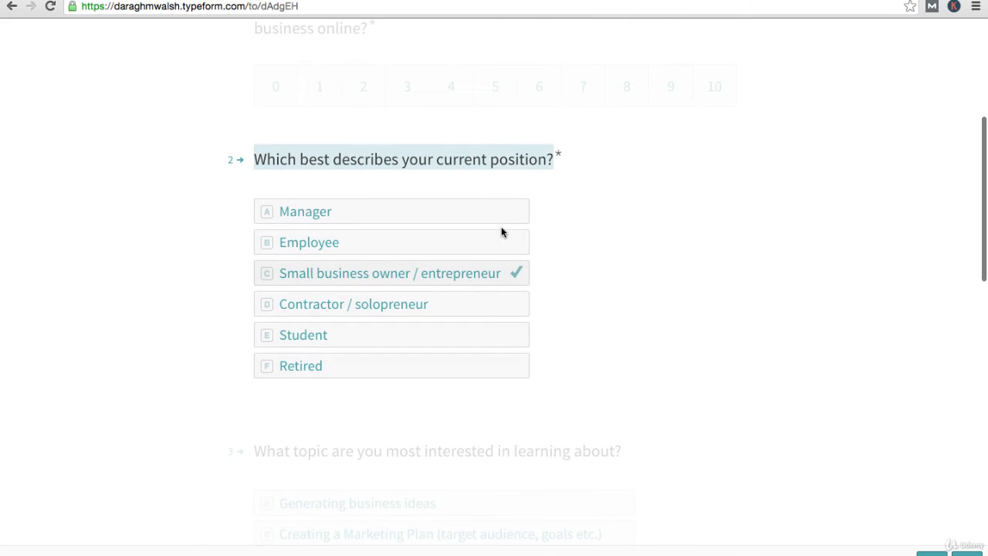
pyautogui.click(340, 214)
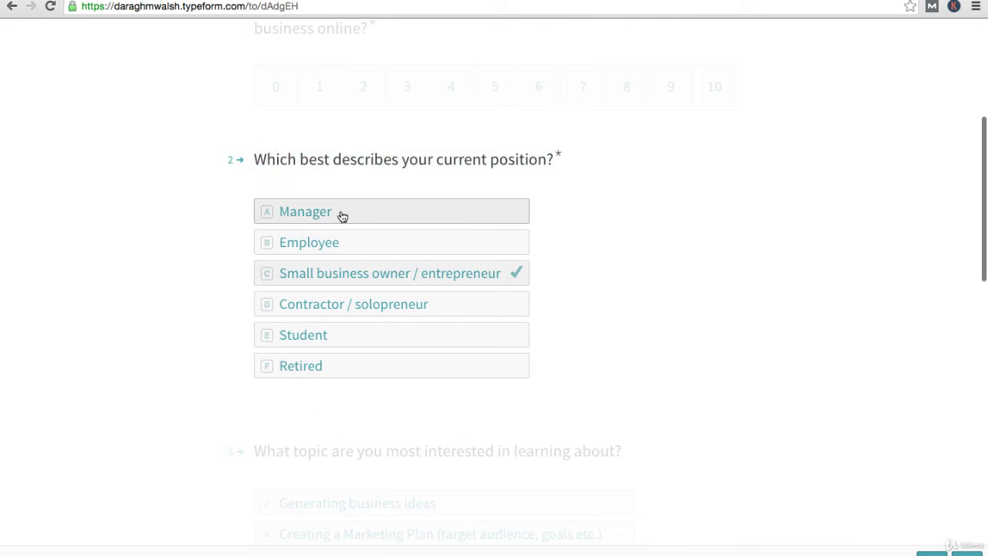
pyautogui.click(284, 216)
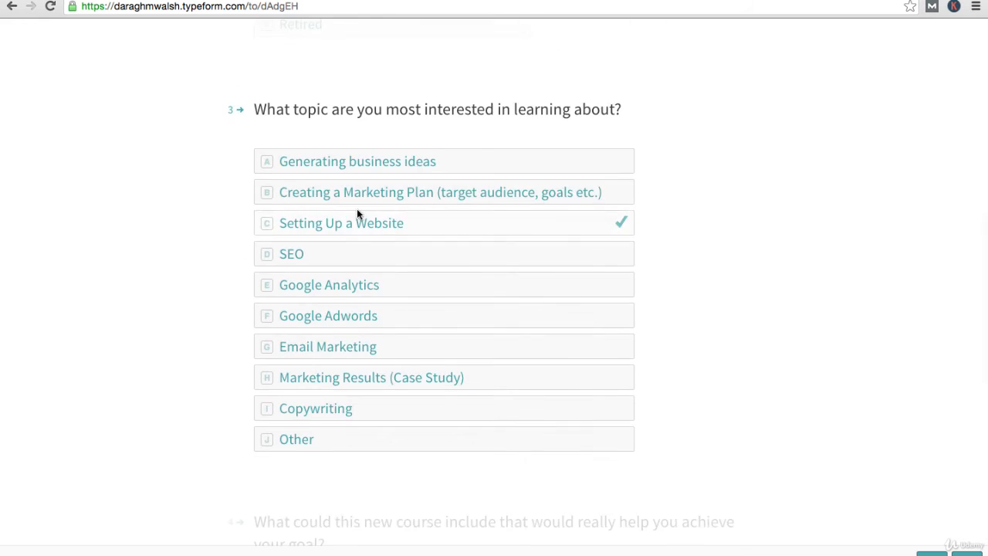
pyautogui.scroll(7, 357, 209)
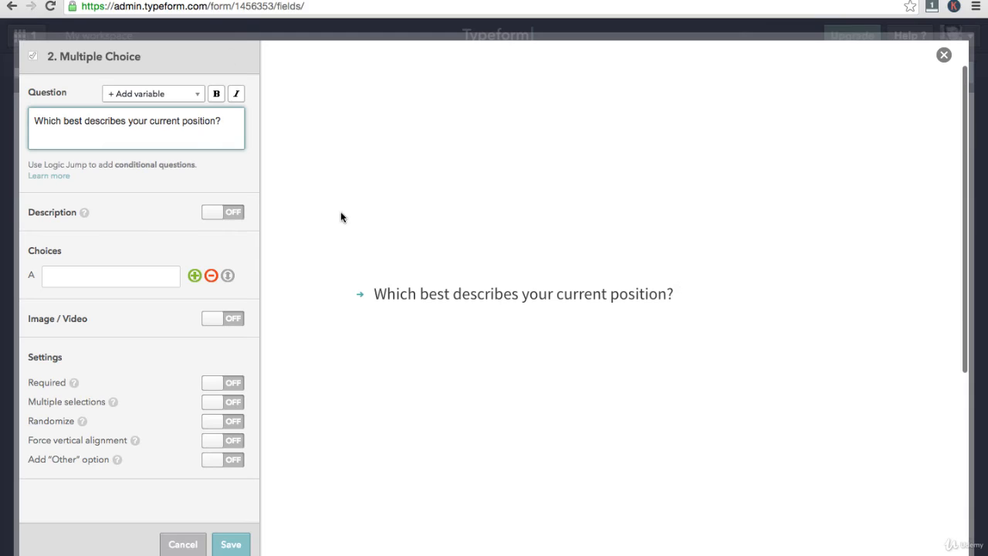
# - Enter "Manager" as choice A of the current position question
pyautogui.click(146, 276)
pyautogui.write('A')
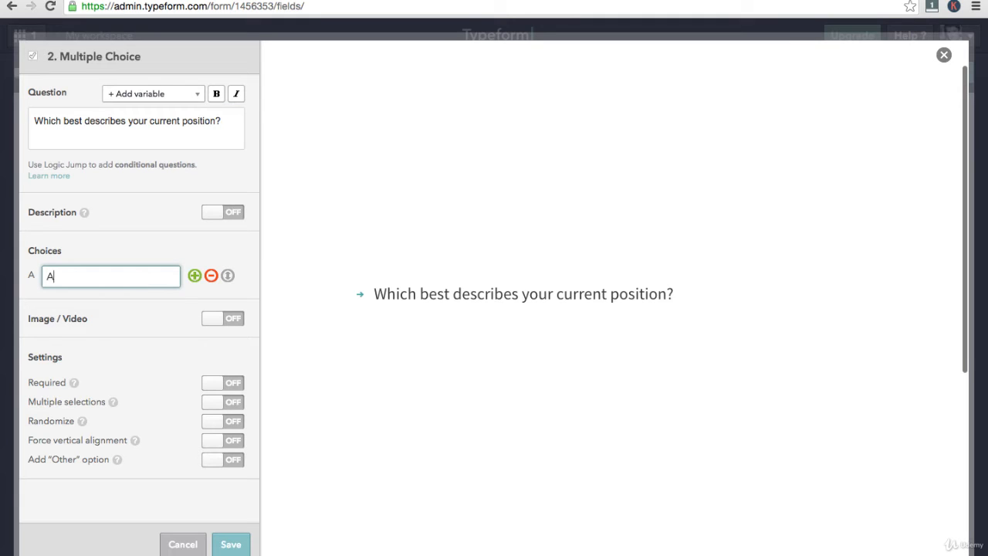
pyautogui.write('mazo')
pyautogui.press('BackSpace')
pyautogui.press('BackSpace')
pyautogui.press('BackSpace')
pyautogui.press('BackSpace')
pyautogui.press('BackSpace')
pyautogui.write('Manager')
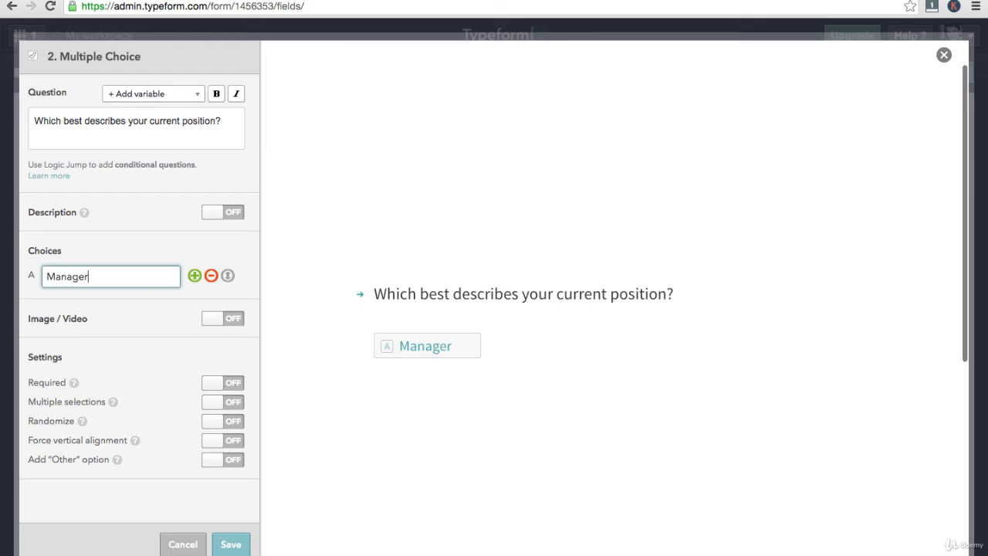
# - Add "Employee" as choice B of the current position question
pyautogui.click(195, 276)
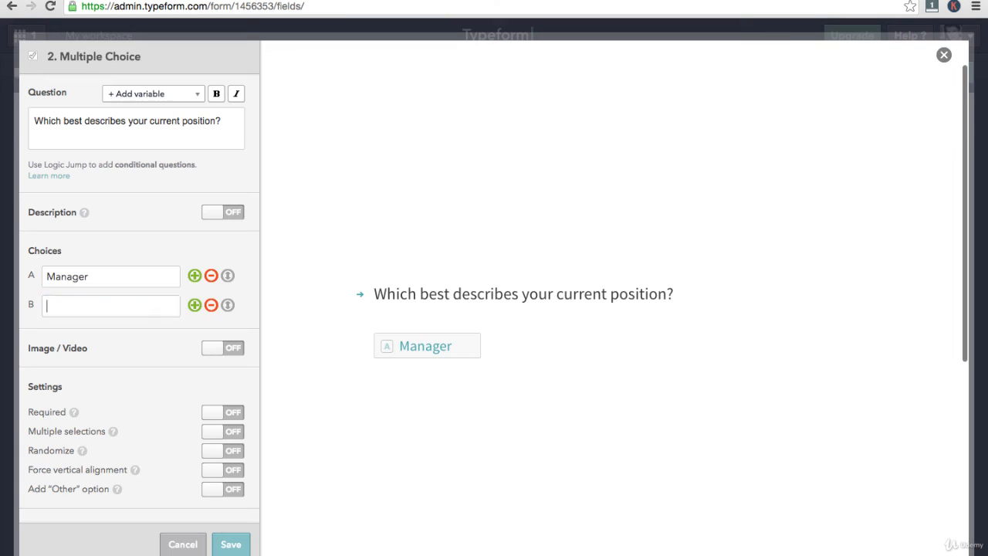
pyautogui.click(142, 307)
pyautogui.write('EM')
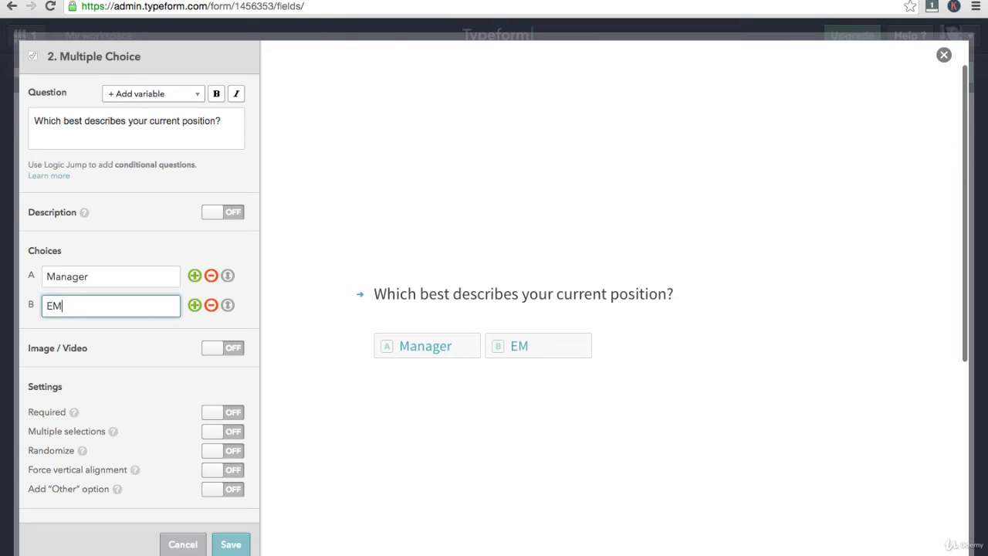
pyautogui.press('BackSpace')
pyautogui.write('mployee')
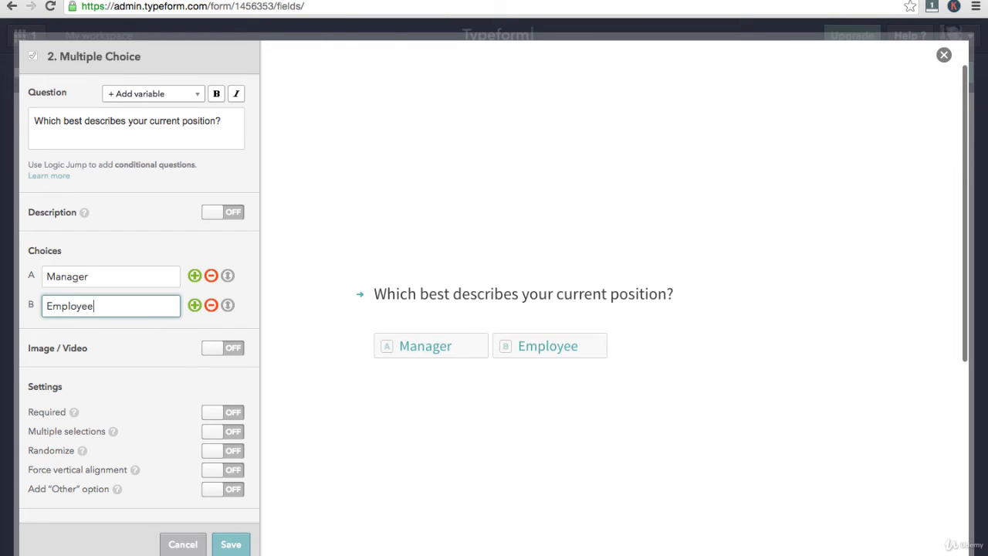
# - Add "Small business owner / entrepreneur" as choice C of the current position question
pyautogui.click(195, 305)
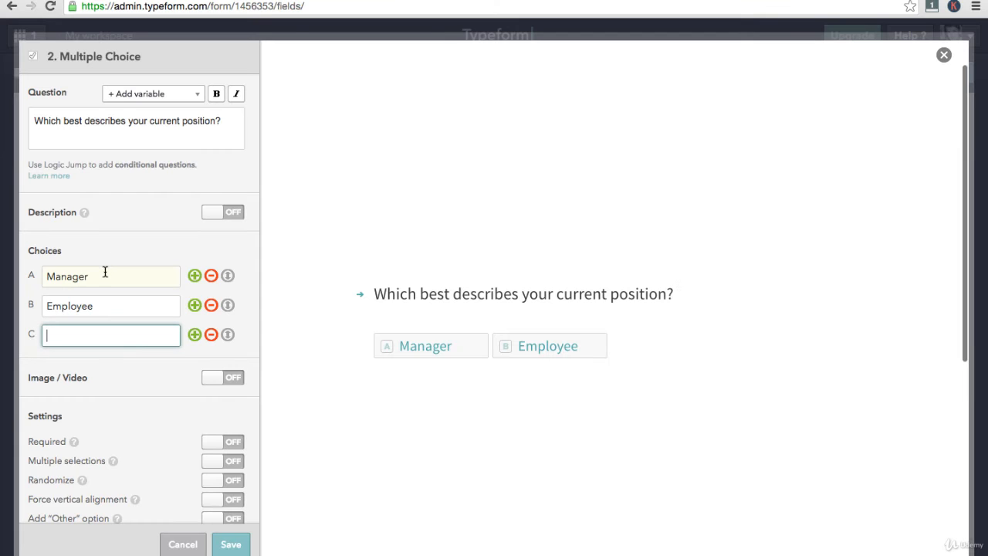
pyautogui.write('Sam')
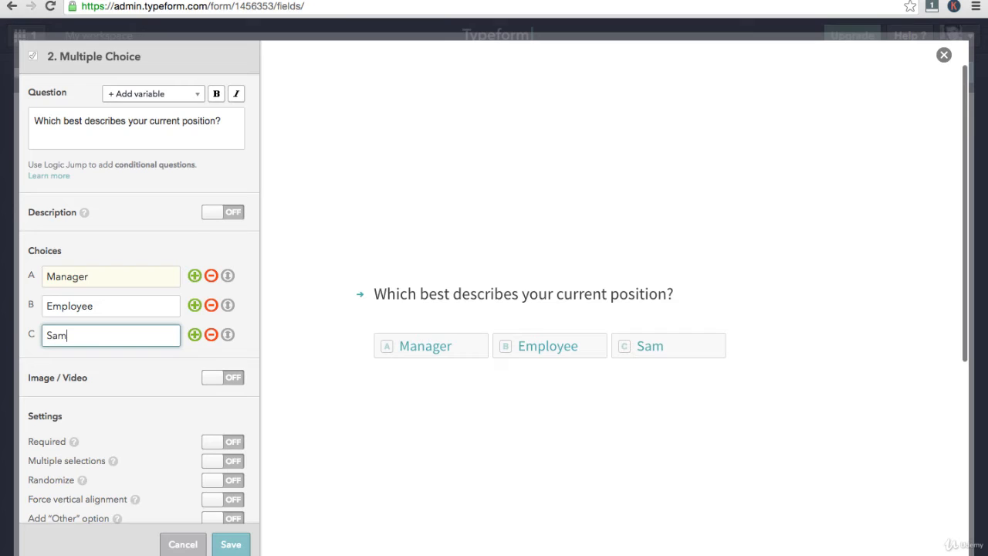
pyautogui.press('BackSpace')
pyautogui.press('BackSpace')
pyautogui.write('mall busin')
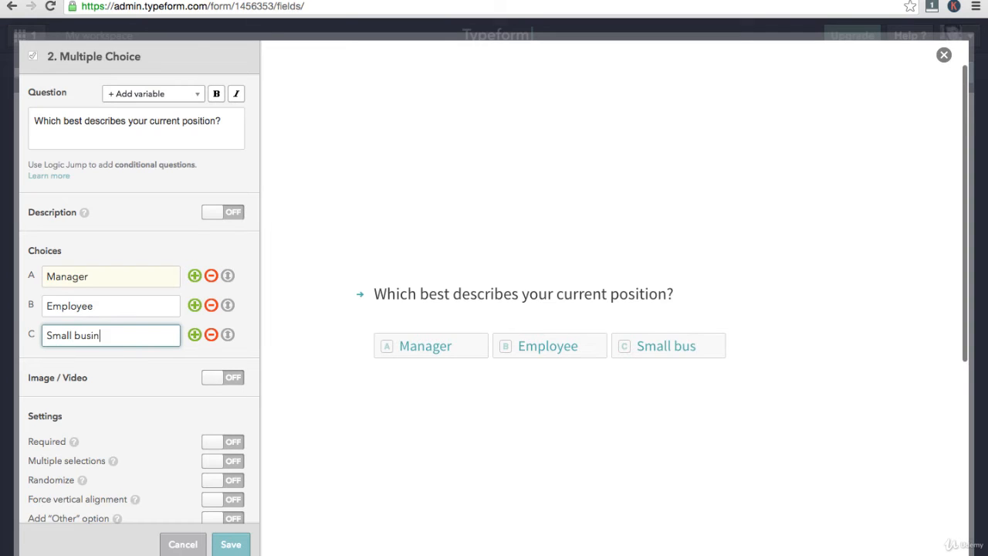
pyautogui.write('ess owner')
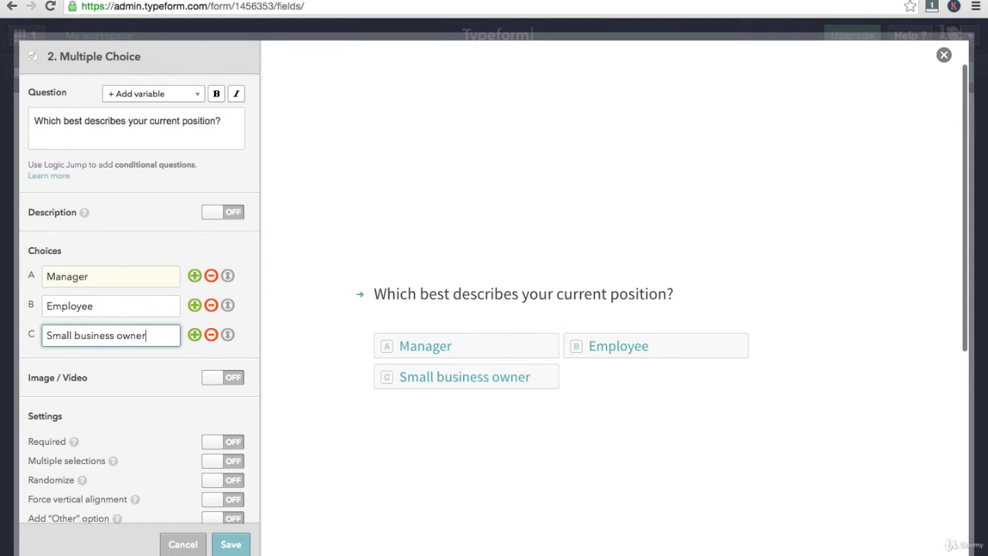
pyautogui.write(' / entre')
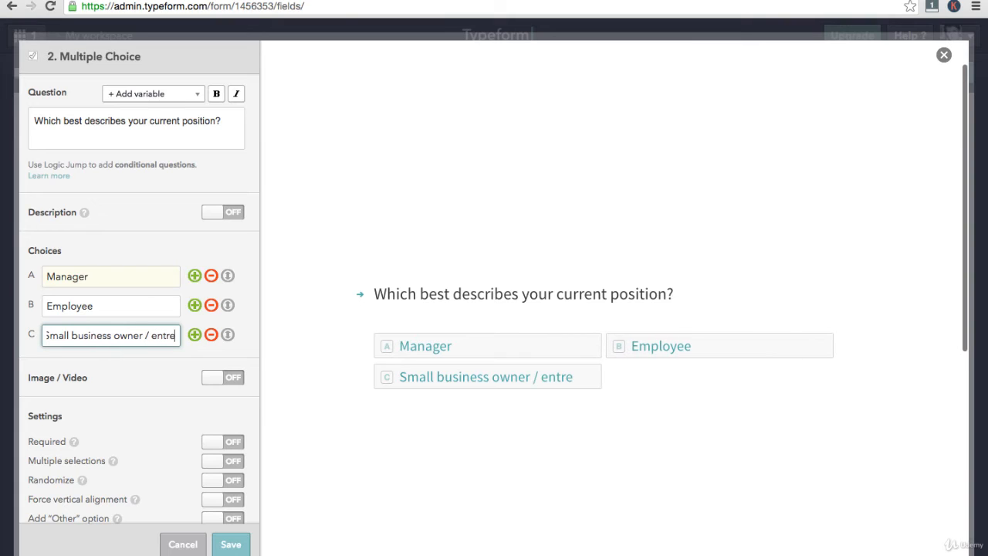
pyautogui.write('preneur')
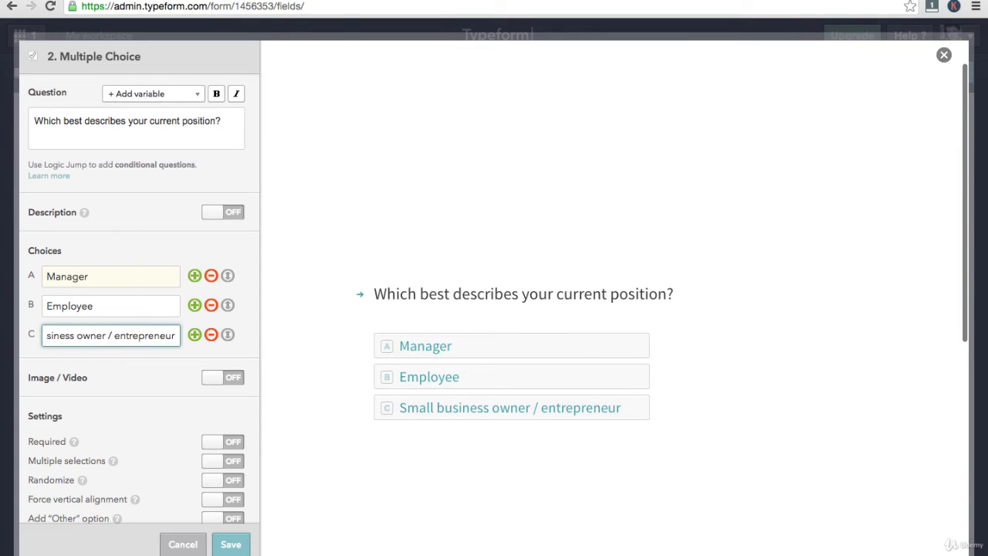
# - Add "Contractor / solopreneur", "Student" and "Retired" as choices D, E and F of the current position question
pyautogui.click(194, 334)
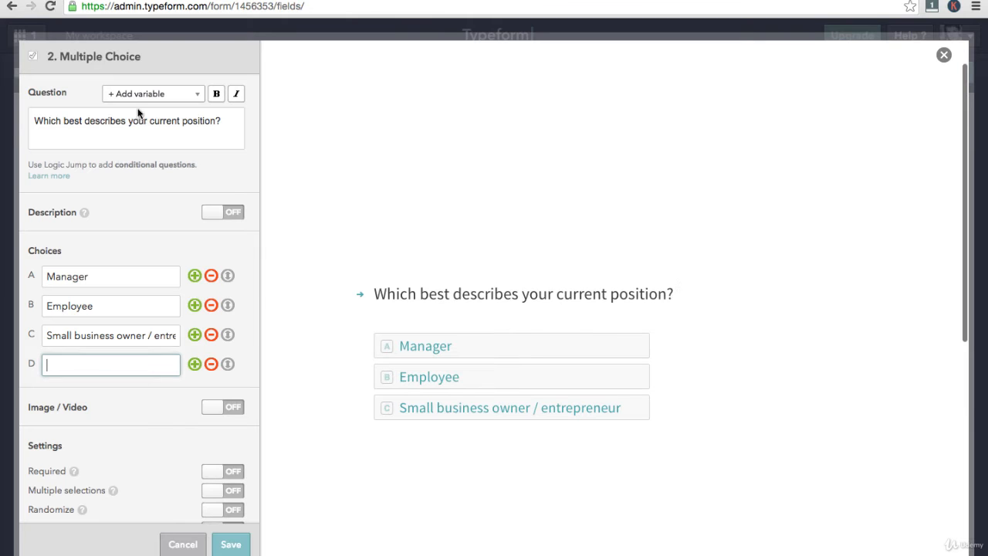
pyautogui.write('Contra')
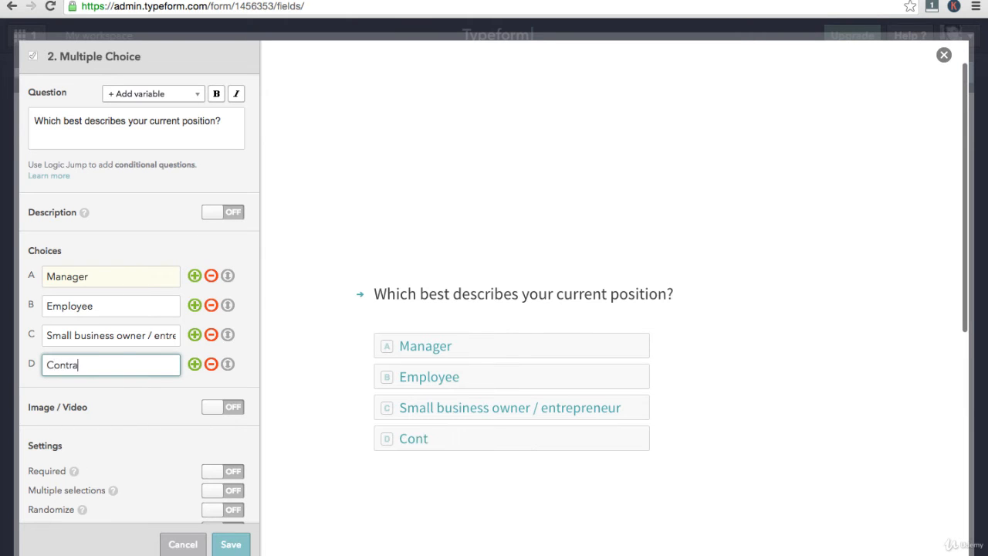
pyautogui.write('ctor / solopreneur')
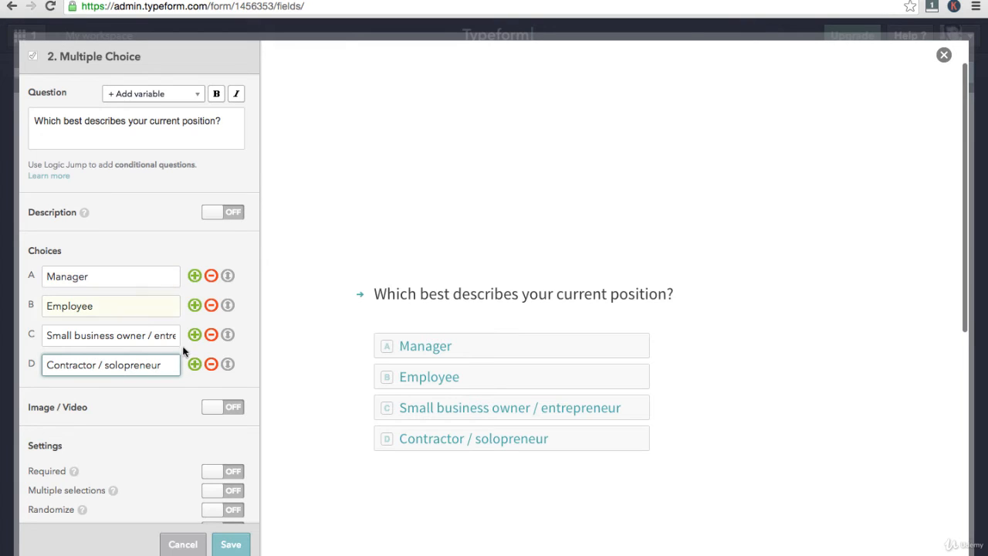
pyautogui.click(194, 365)
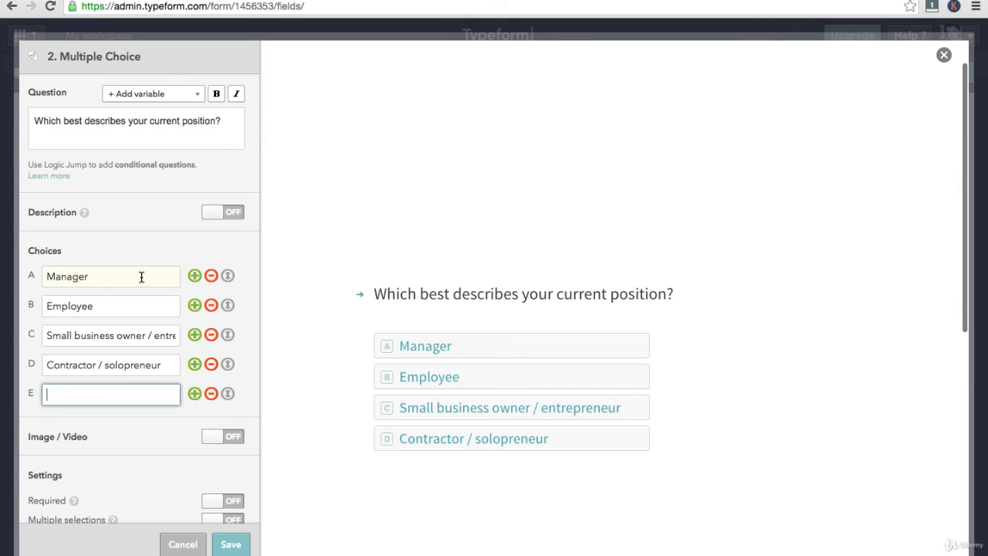
pyautogui.write('Student')
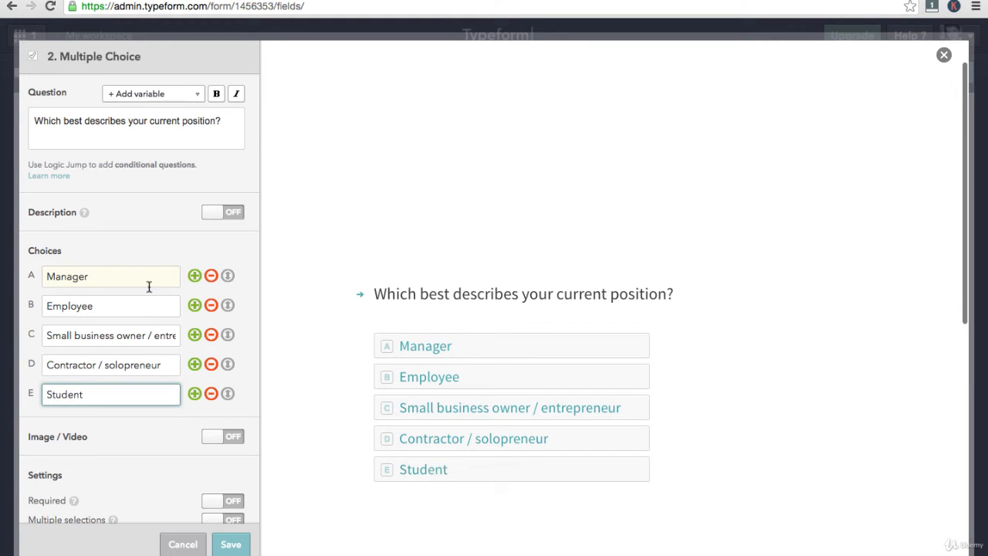
pyautogui.click(194, 393)
pyautogui.write('R')
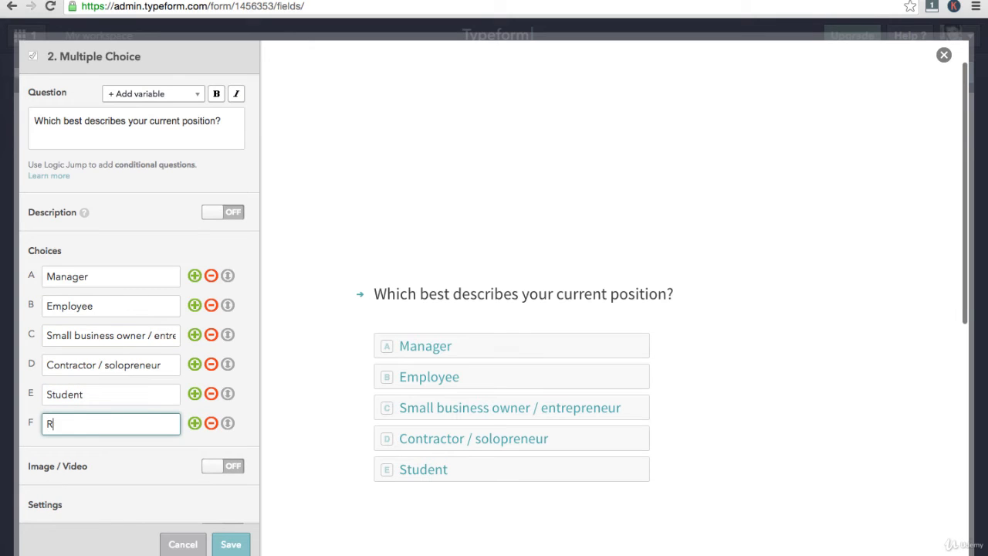
pyautogui.write('etired')
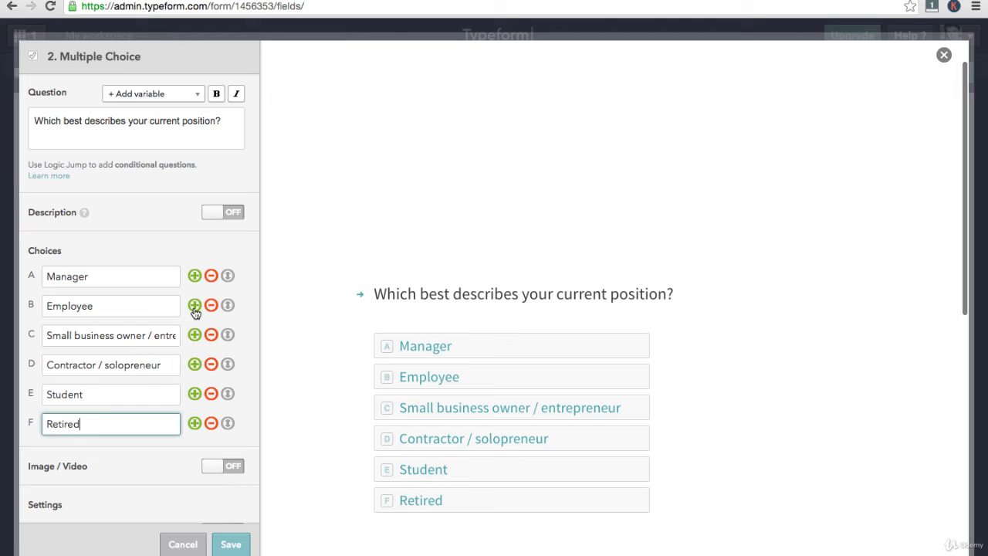
# - Make the current position question required and save it
pyautogui.scroll(-5, 193, 368)
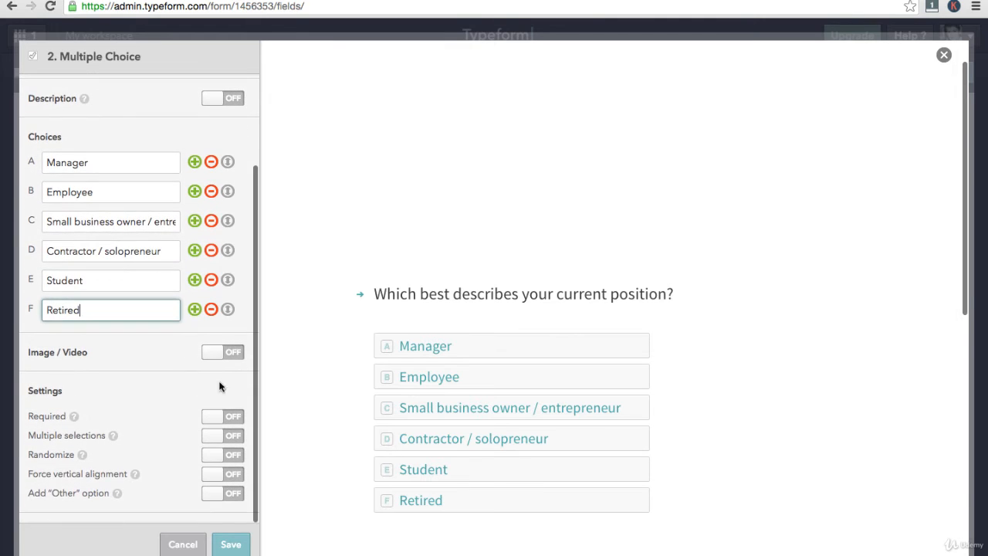
pyautogui.click(235, 416)
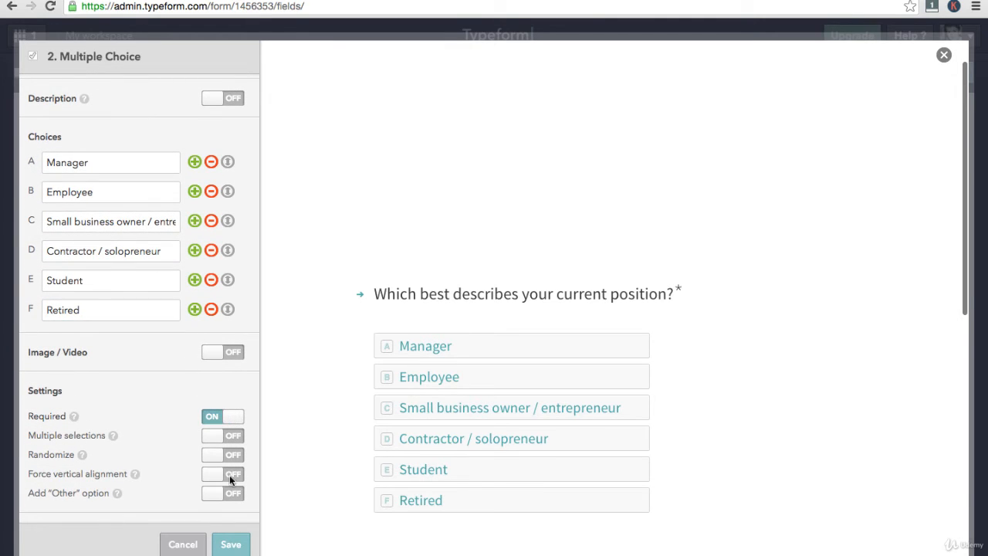
pyautogui.click(234, 545)
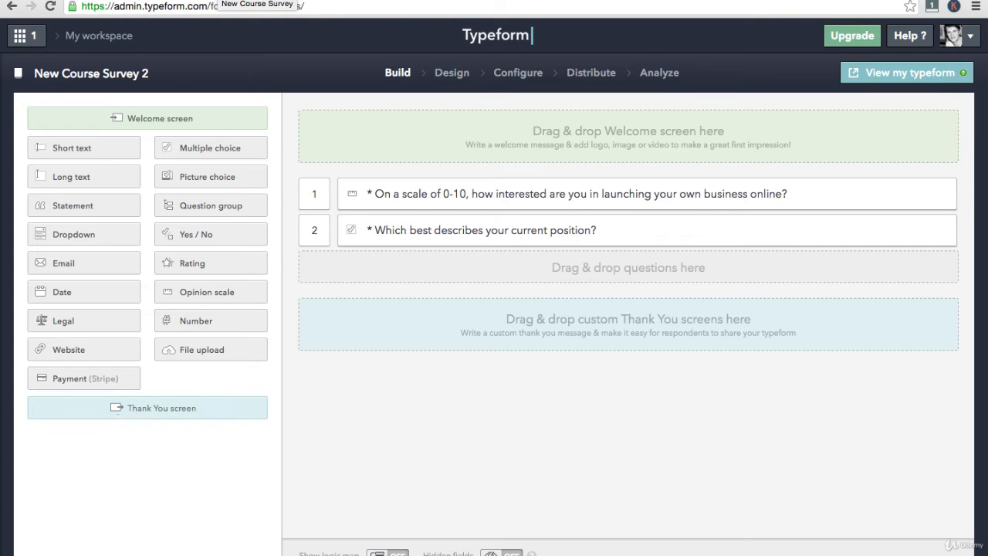
# - Add a third question, multiple choice, with the text "What topic are you most interested in learning about?" copied from the existing survey
pyautogui.click(219, 1)
pyautogui.scroll(-5, 364, 88)
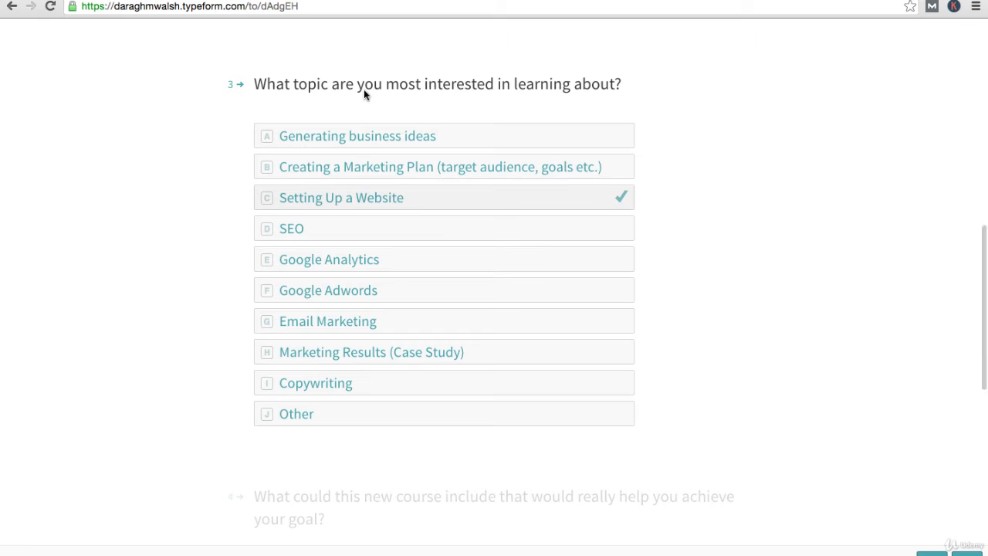
pyautogui.moveTo(259, 86); pyautogui.dragTo(605, 94)
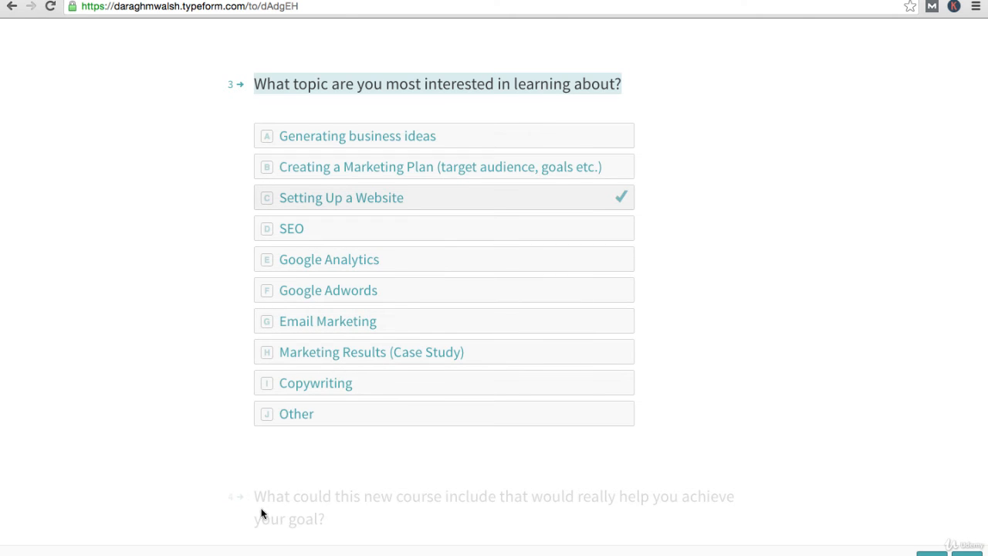
pyautogui.scroll(-2, 321, 513)
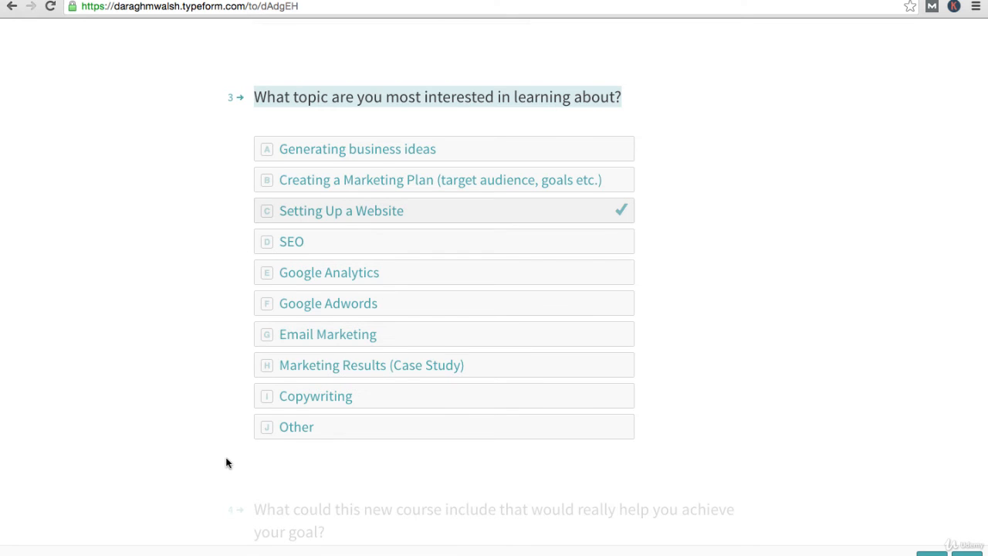
pyautogui.scroll(-3, 226, 463)
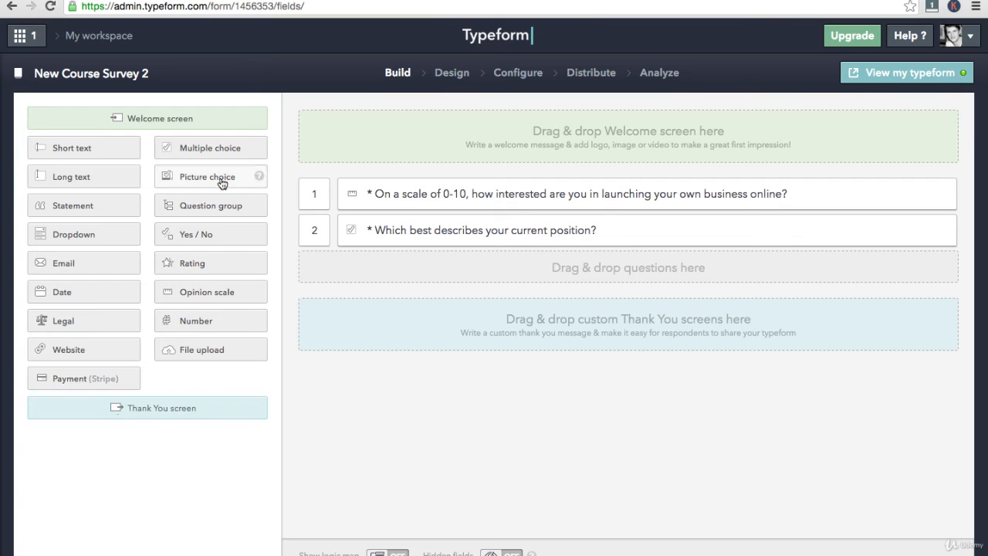
pyautogui.moveTo(219, 151); pyautogui.dragTo(384, 259)
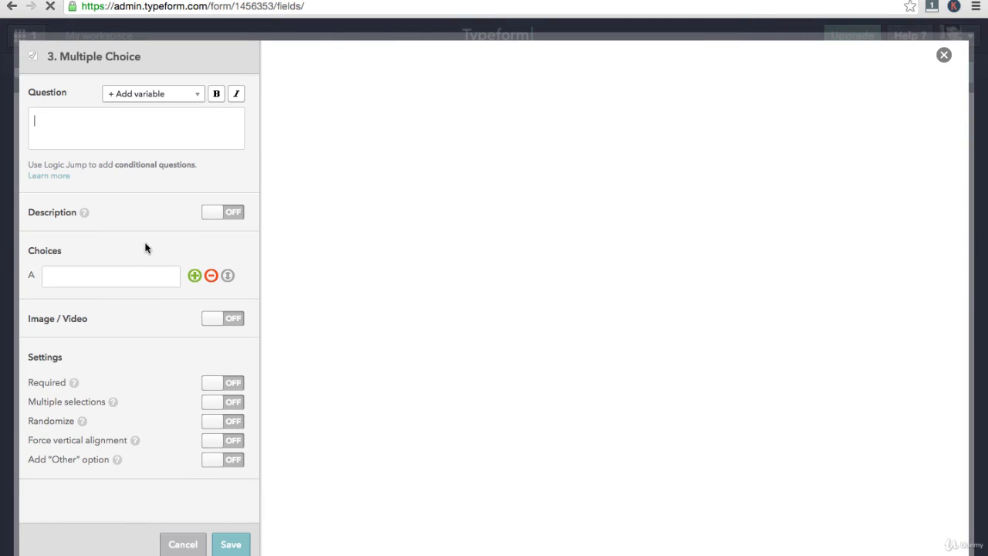
pyautogui.click(74, 131)
pyautogui.write('What topic are you most interested in learning about?')
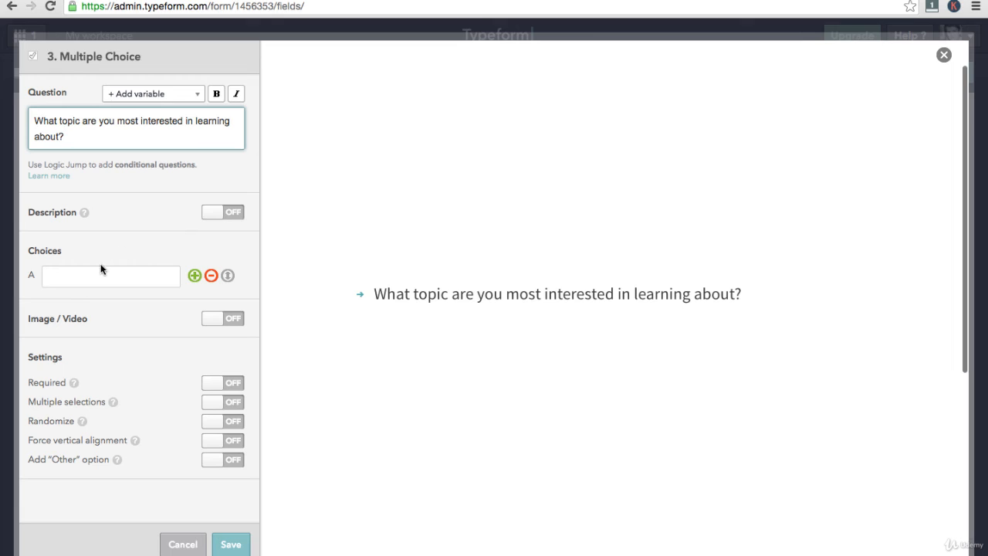
# - Enter "Generating business ideas" as choice A of the topic question, and save the question as required
pyautogui.click(99, 269)
pyautogui.click(94, 279)
pyautogui.write('G')
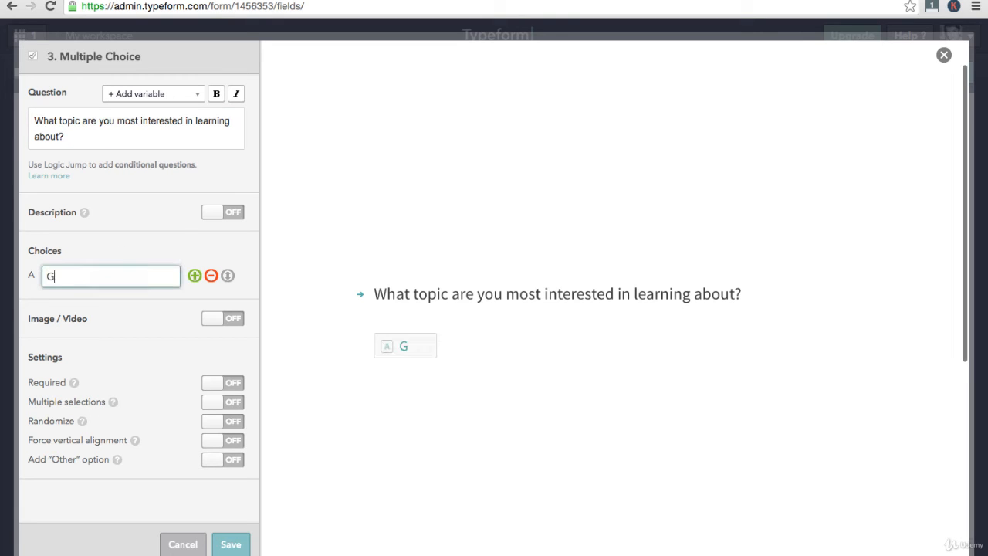
pyautogui.write('enerating busine')
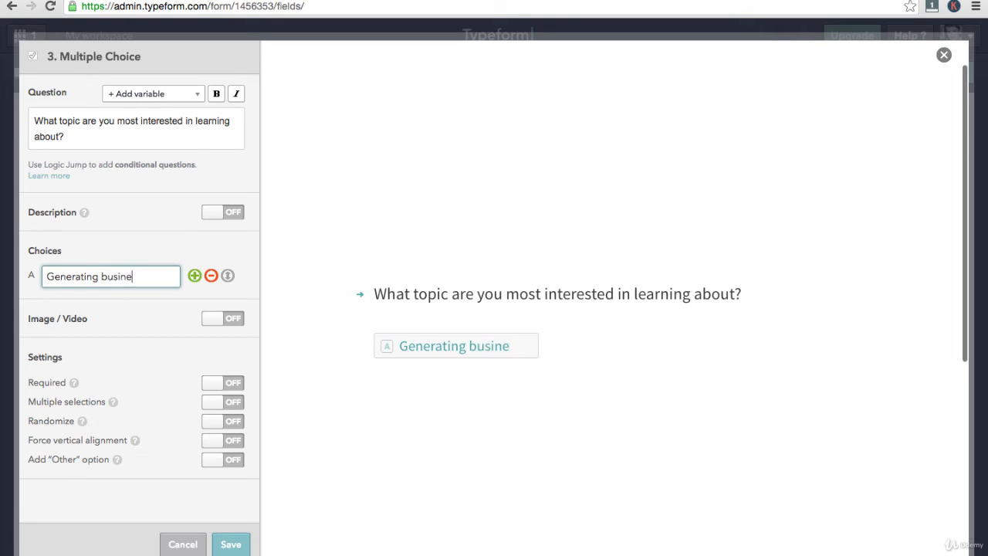
pyautogui.write('ss ideas')
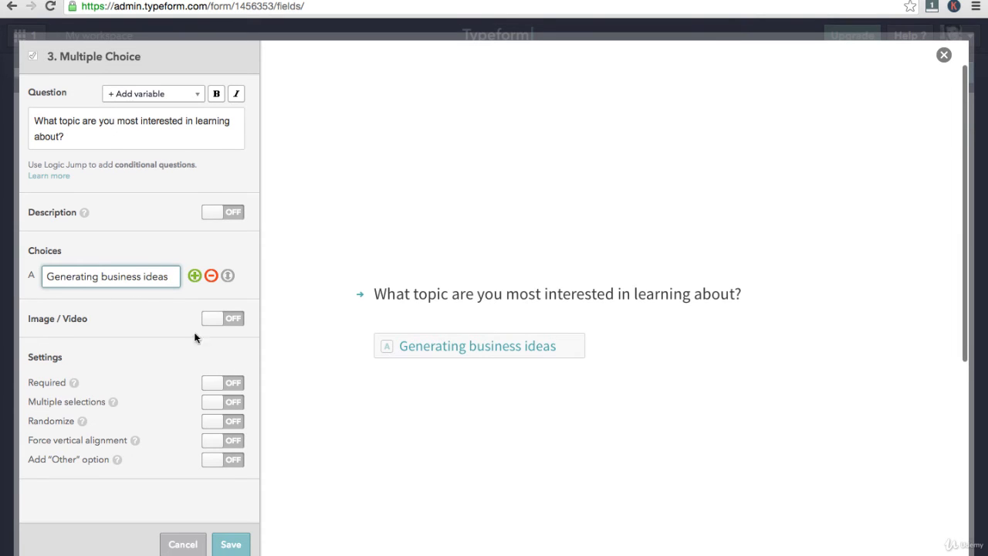
pyautogui.click(239, 384)
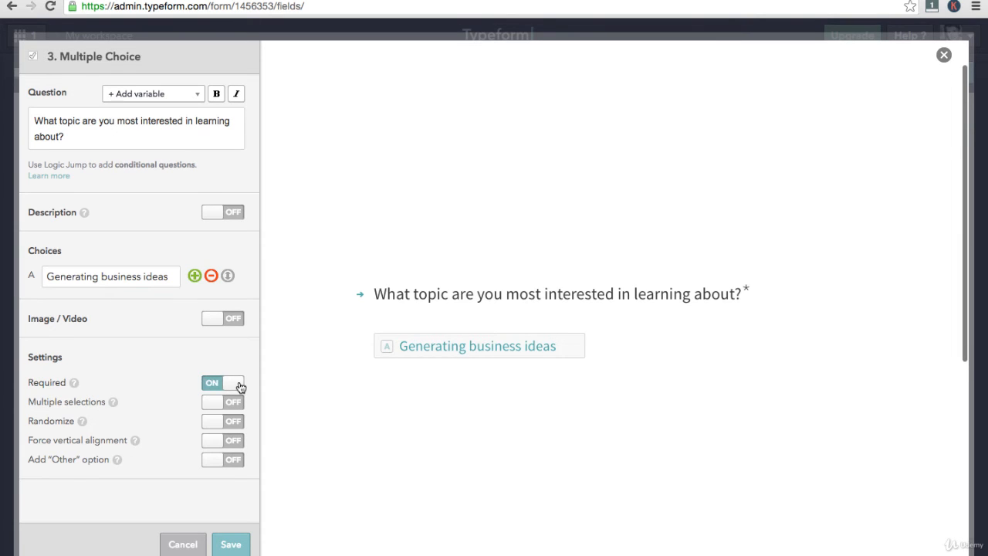
pyautogui.click(232, 544)
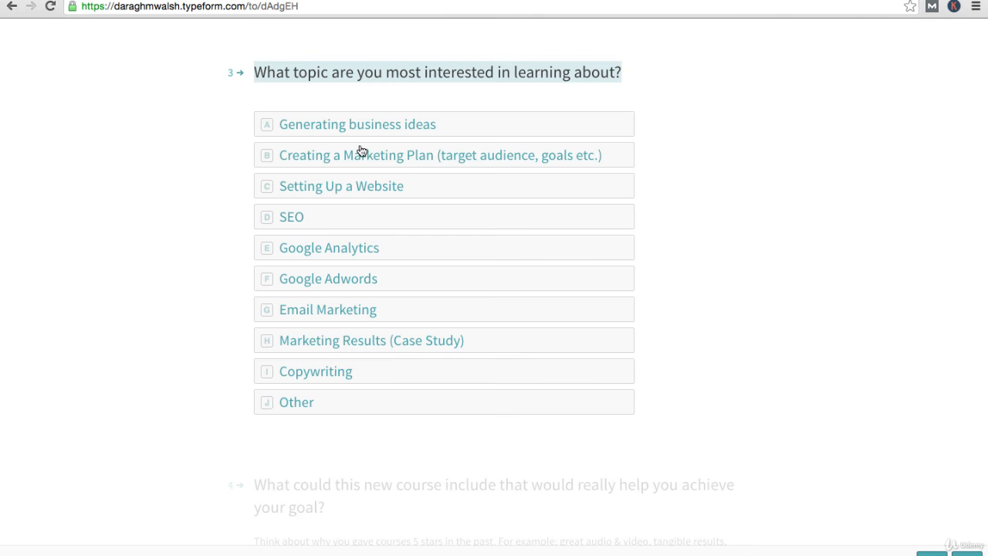
# - Examine the existing survey's open-ended question about what the new course could include, reading each part of its description
pyautogui.scroll(-5, 360, 152)
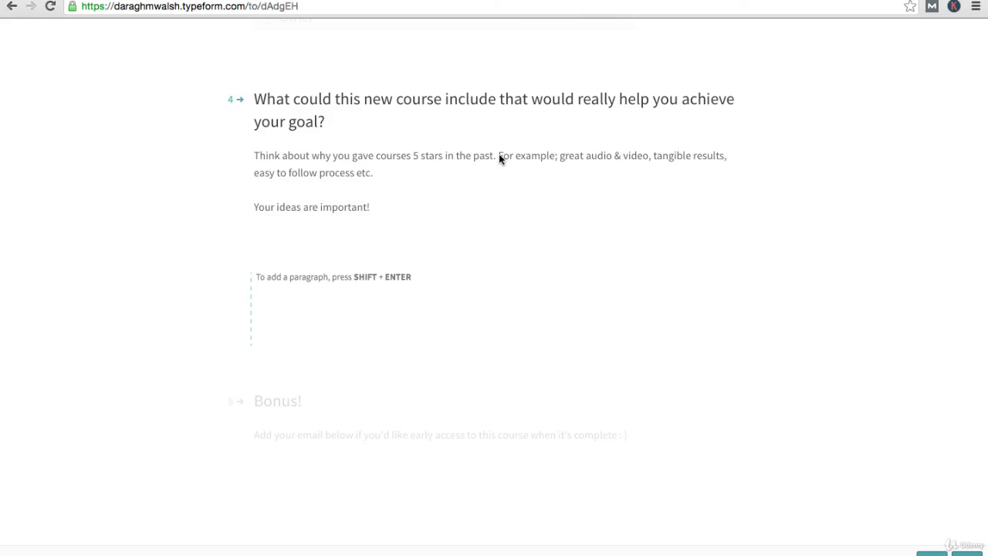
pyautogui.moveTo(499, 157); pyautogui.dragTo(569, 161)
pyautogui.click(592, 160)
pyautogui.moveTo(259, 156); pyautogui.dragTo(492, 162)
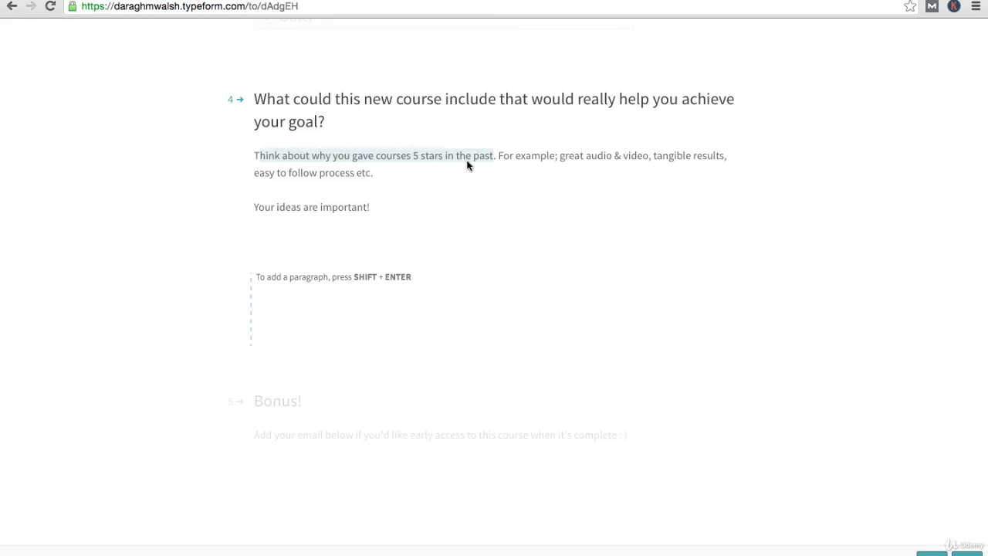
pyautogui.moveTo(496, 160); pyautogui.dragTo(509, 173)
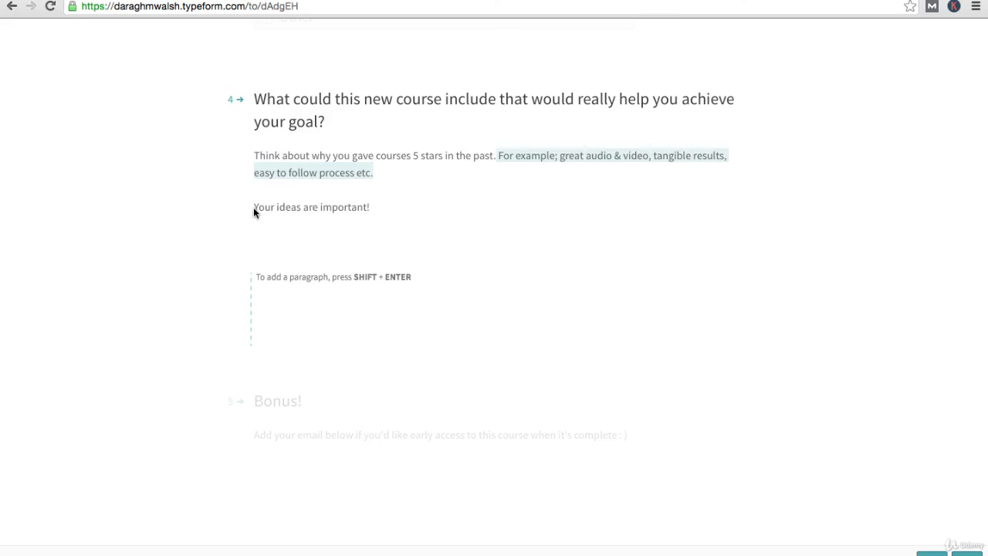
pyautogui.moveTo(254, 207); pyautogui.dragTo(355, 212)
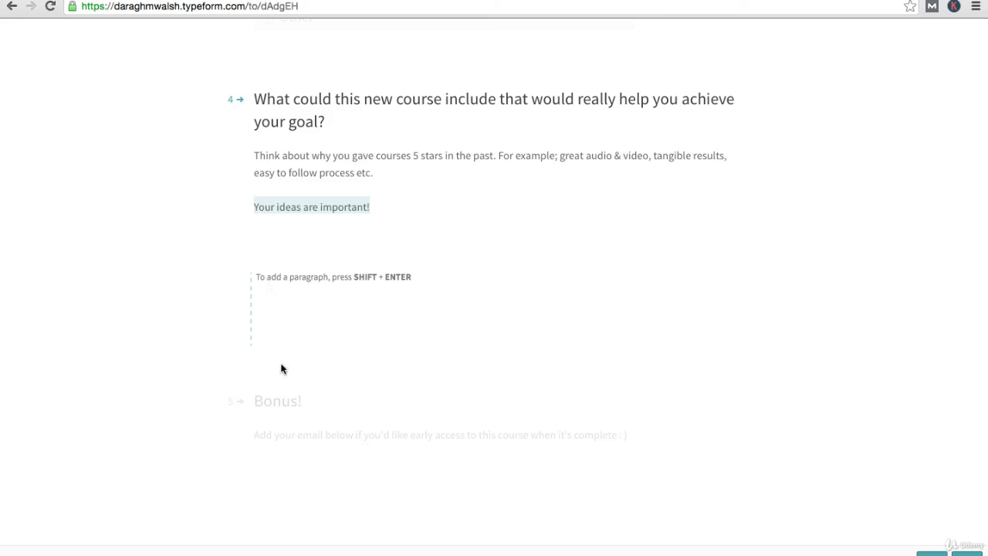
pyautogui.click(387, 224)
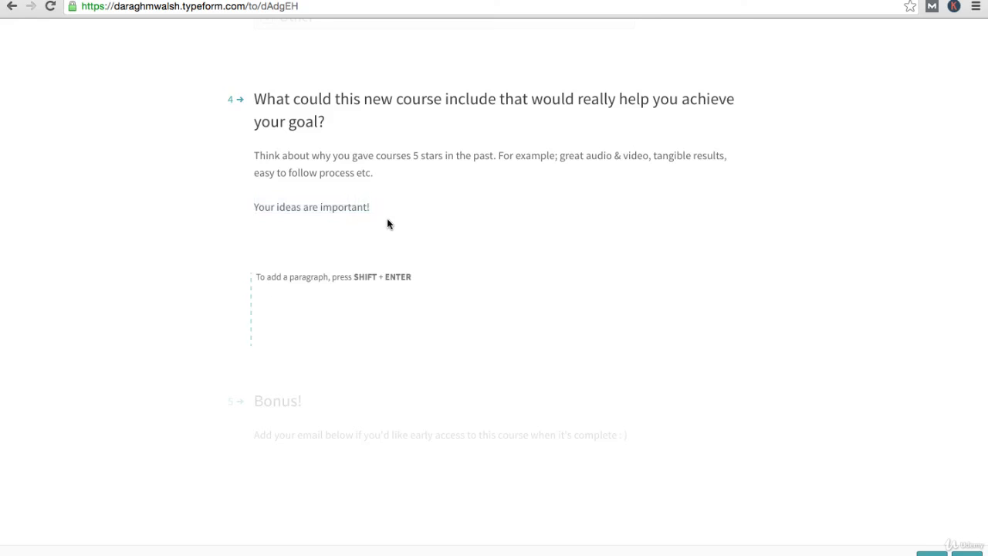
# - Add a fourth question, long text, reading "What could this new course include that would really help you achieve your goal?", copied from the existing survey
pyautogui.moveTo(327, 125); pyautogui.dragTo(256, 93)
pyautogui.press('super+c')
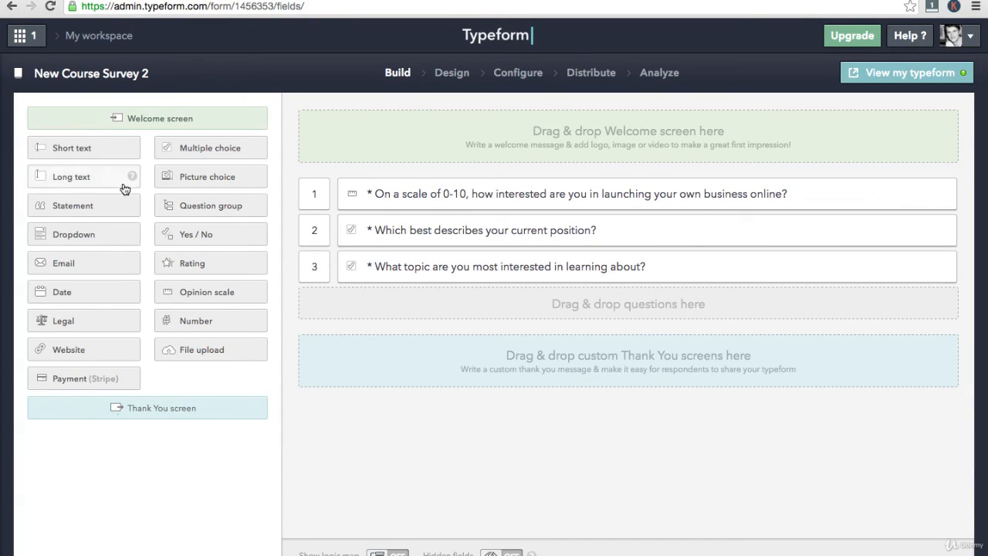
pyautogui.moveTo(110, 180); pyautogui.dragTo(365, 321)
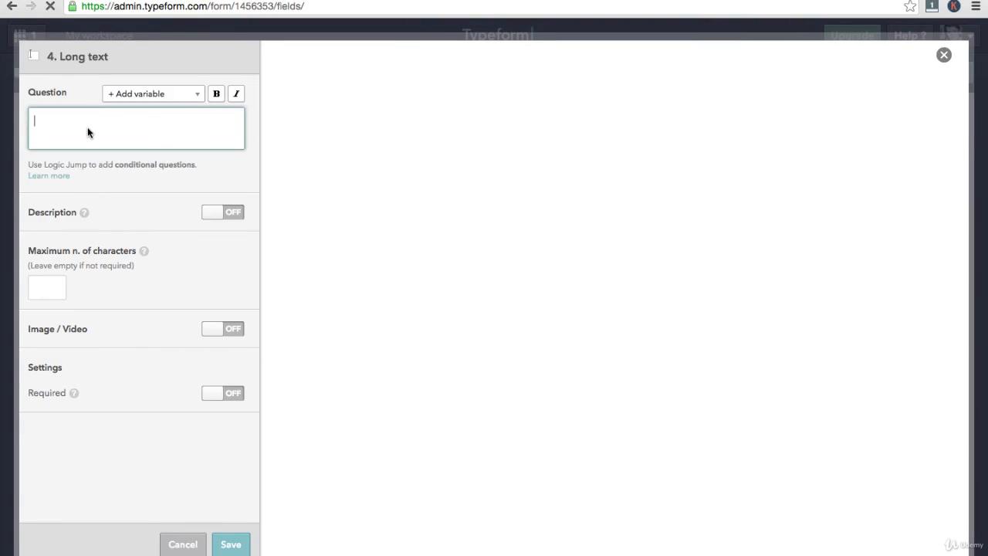
pyautogui.press('super+v')
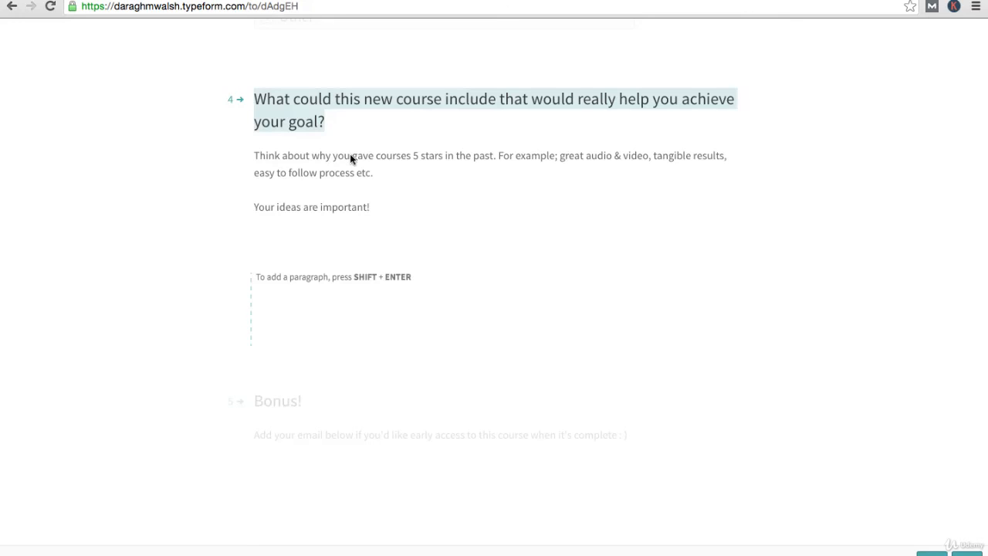
# - Give the long text question the full description copied from the existing survey, through "Your ideas are important!", and save it as optional
pyautogui.moveTo(372, 209); pyautogui.dragTo(251, 155)
pyautogui.press('super+c')
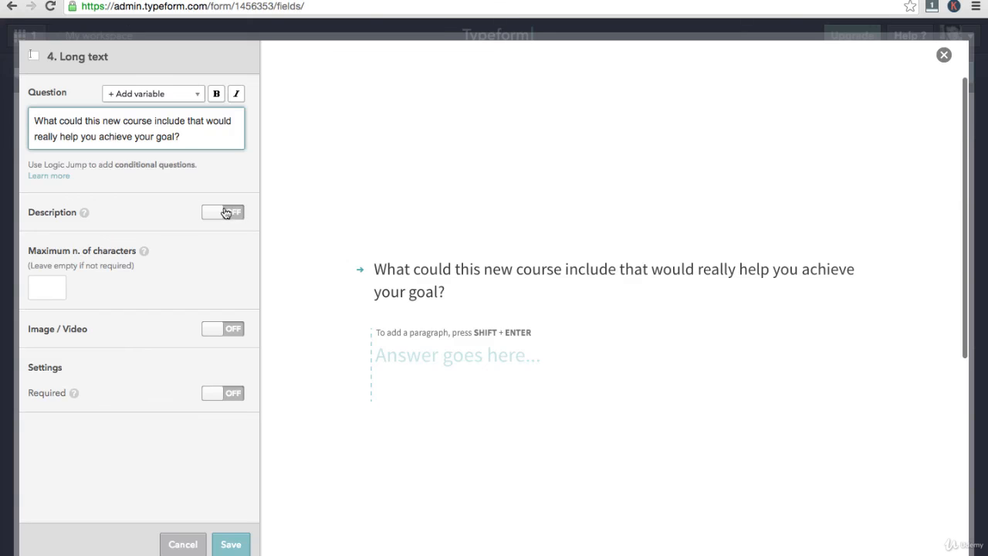
pyautogui.click(224, 212)
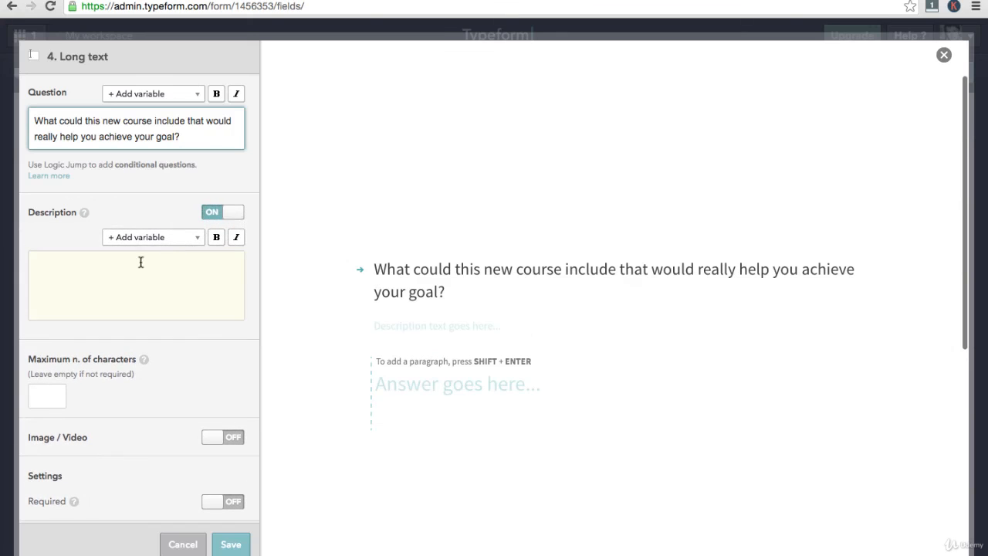
pyautogui.click(131, 269)
pyautogui.press('super+v')
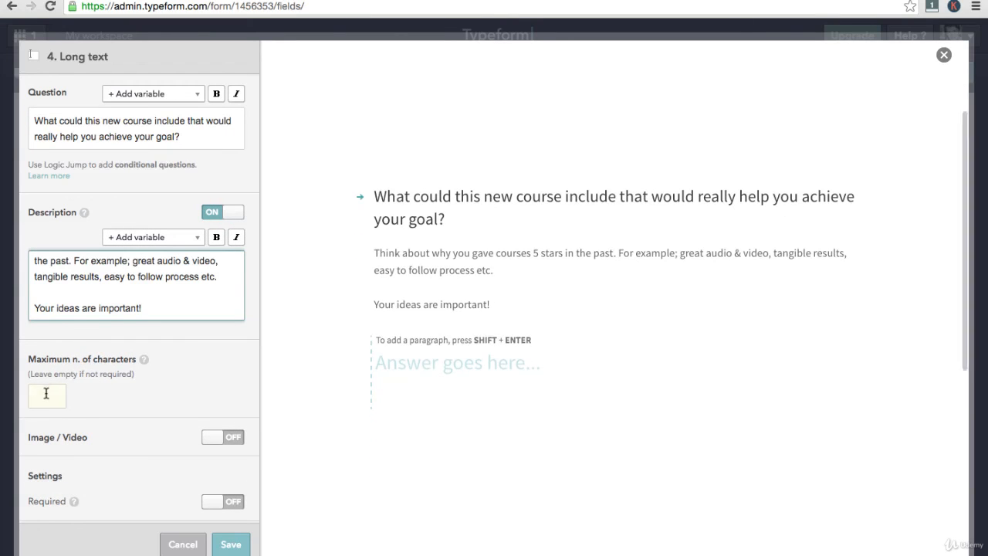
pyautogui.scroll(-1, 115, 381)
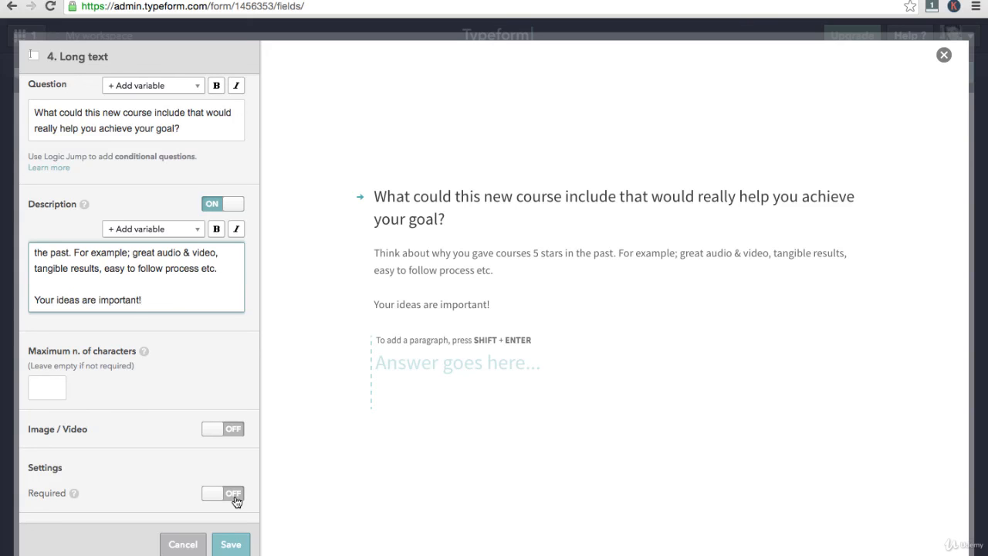
pyautogui.click(231, 544)
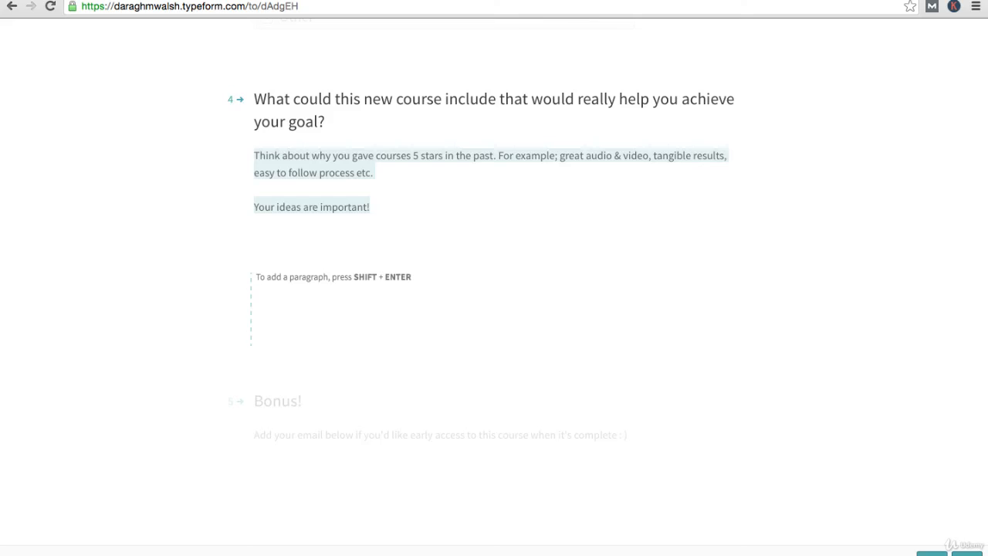
# - Add a fifth question of the Email type with the question text "Bonus!" taken from the existing survey
pyautogui.scroll(-5, 372, 210)
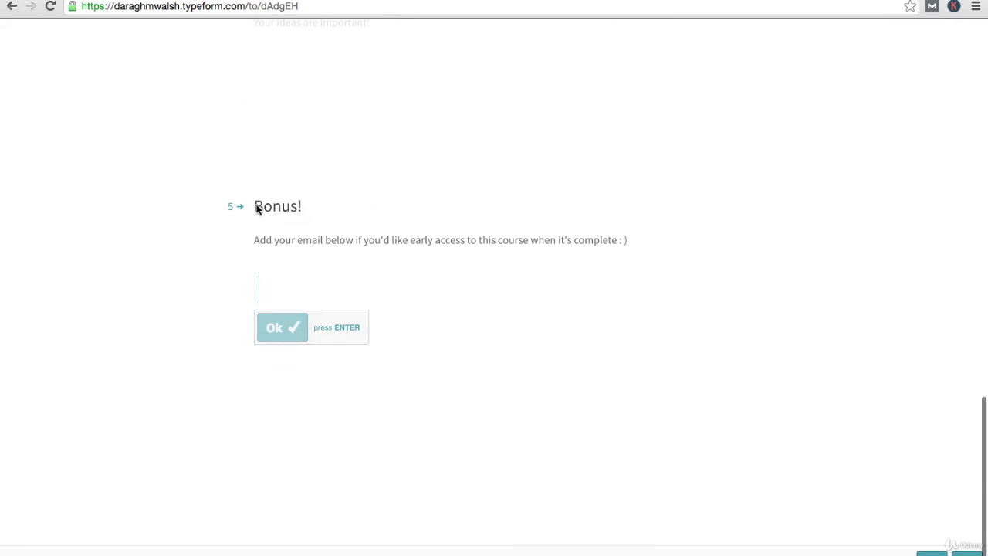
pyautogui.moveTo(256, 205); pyautogui.dragTo(319, 209)
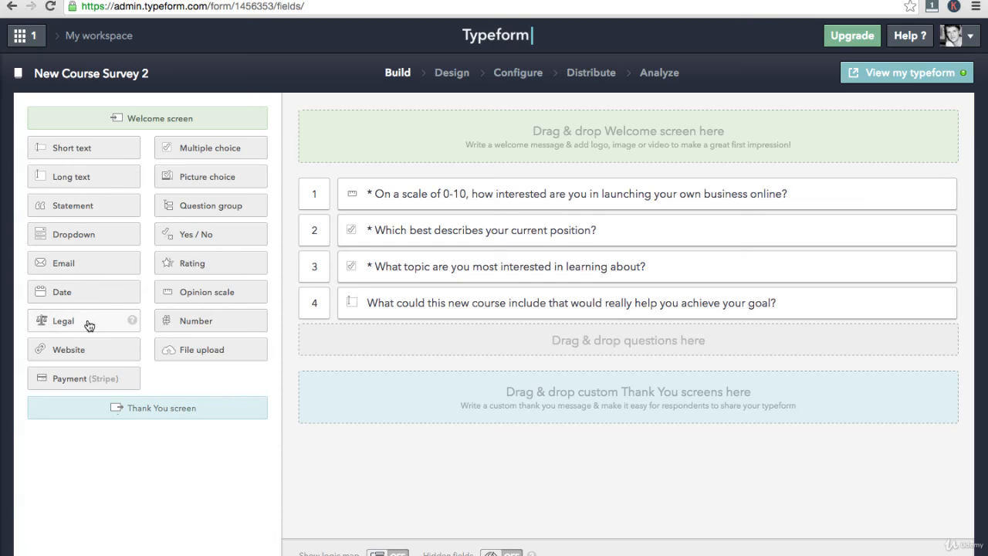
pyautogui.moveTo(68, 265); pyautogui.dragTo(384, 353)
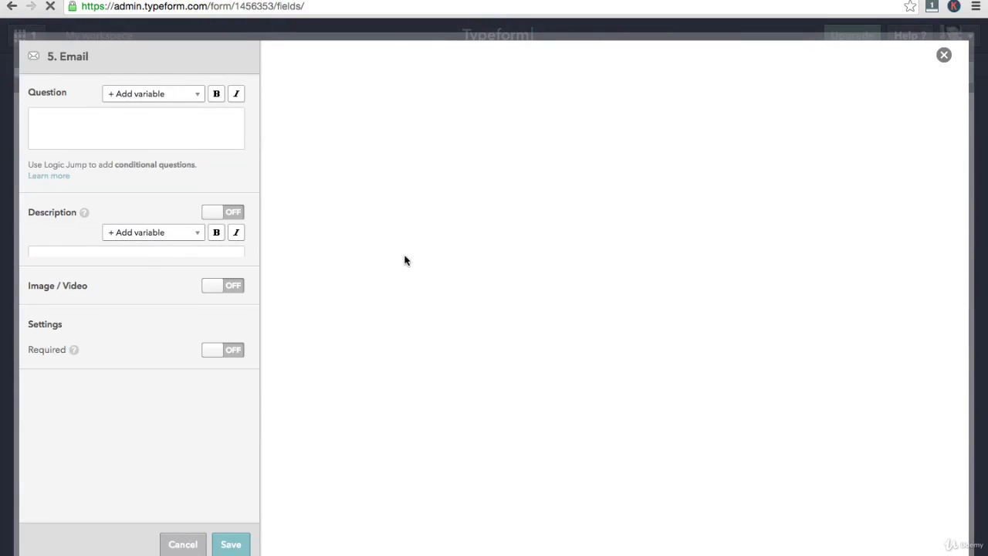
pyautogui.click(143, 131)
pyautogui.write('Bonus!')
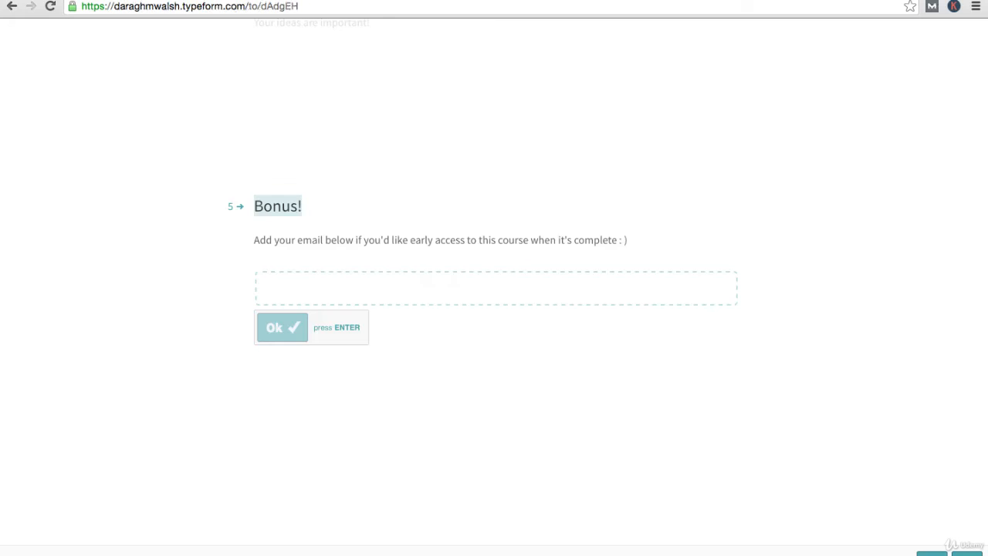
# - Add the description "Add your email below if you'd like early access to this course when it's complete : )" to the bonus question and save it
pyautogui.moveTo(248, 242); pyautogui.dragTo(639, 251)
pyautogui.hotkey('ctrl', 'c')
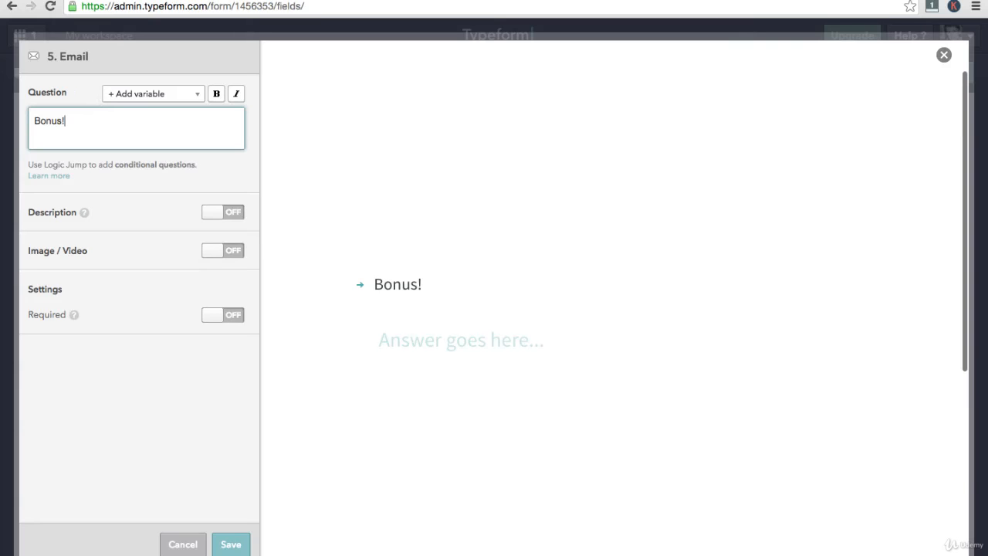
pyautogui.click(243, 213)
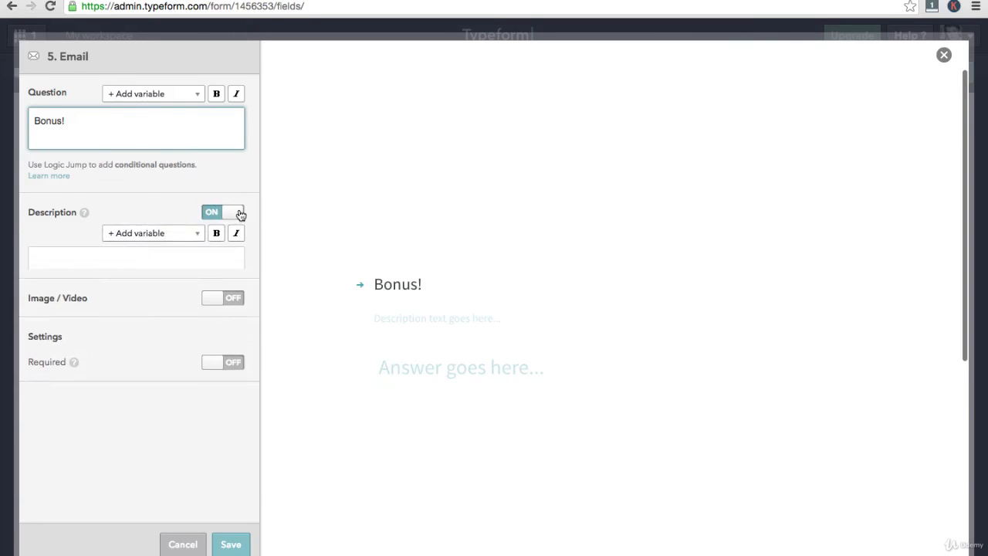
pyautogui.click(138, 264)
pyautogui.hotkey('ctrl', 'v')
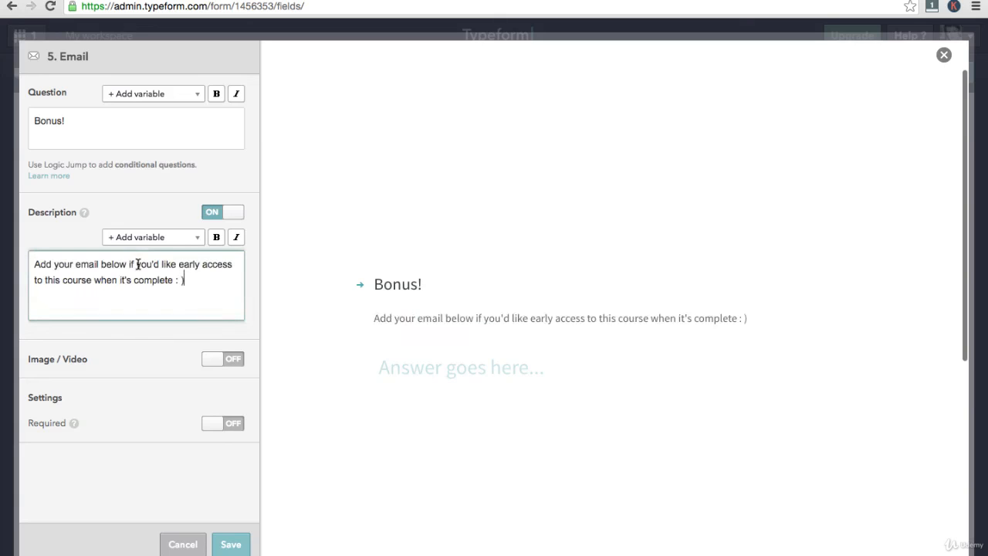
pyautogui.click(421, 367)
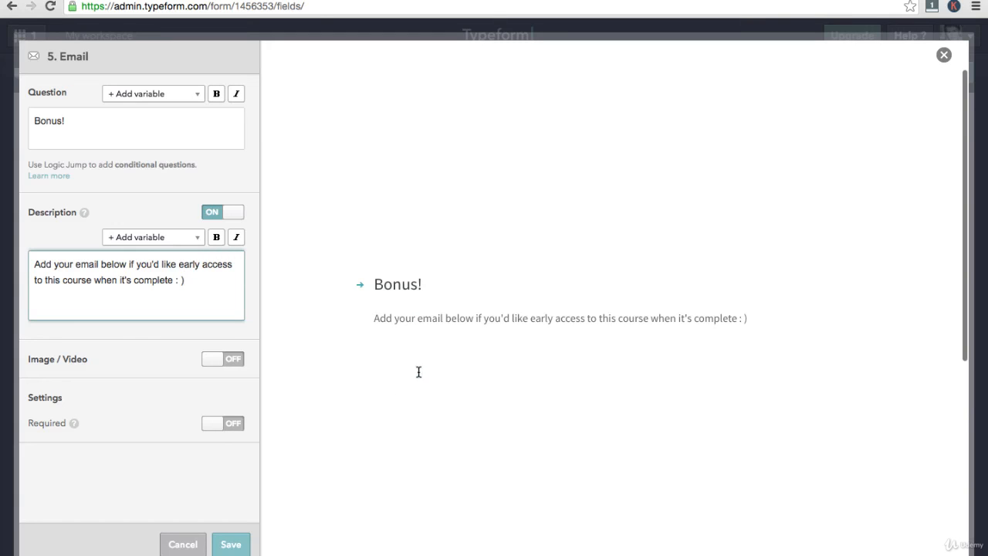
pyautogui.click(231, 545)
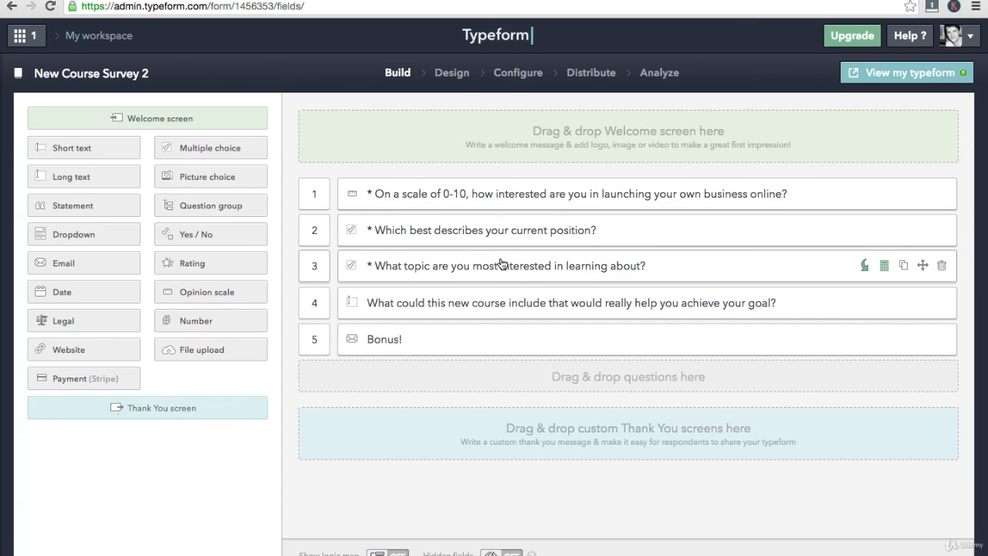
# - View the design options of New Course Survey 2 and open its distribution page
pyautogui.click(451, 71)
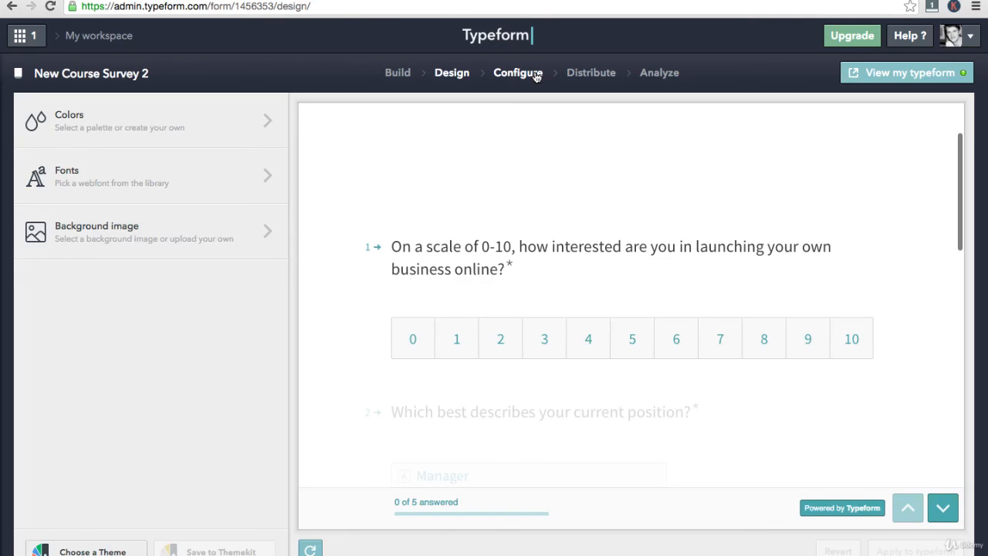
pyautogui.click(587, 78)
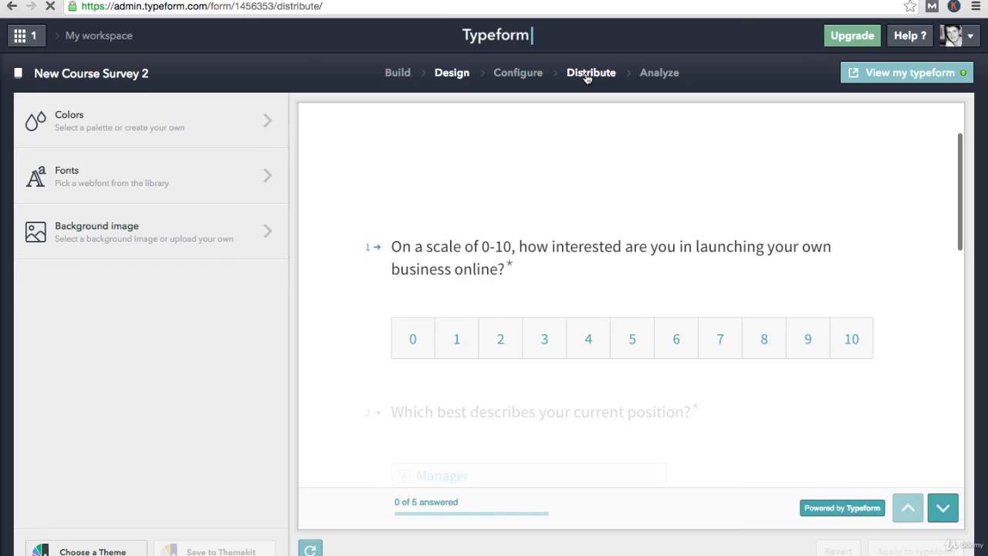